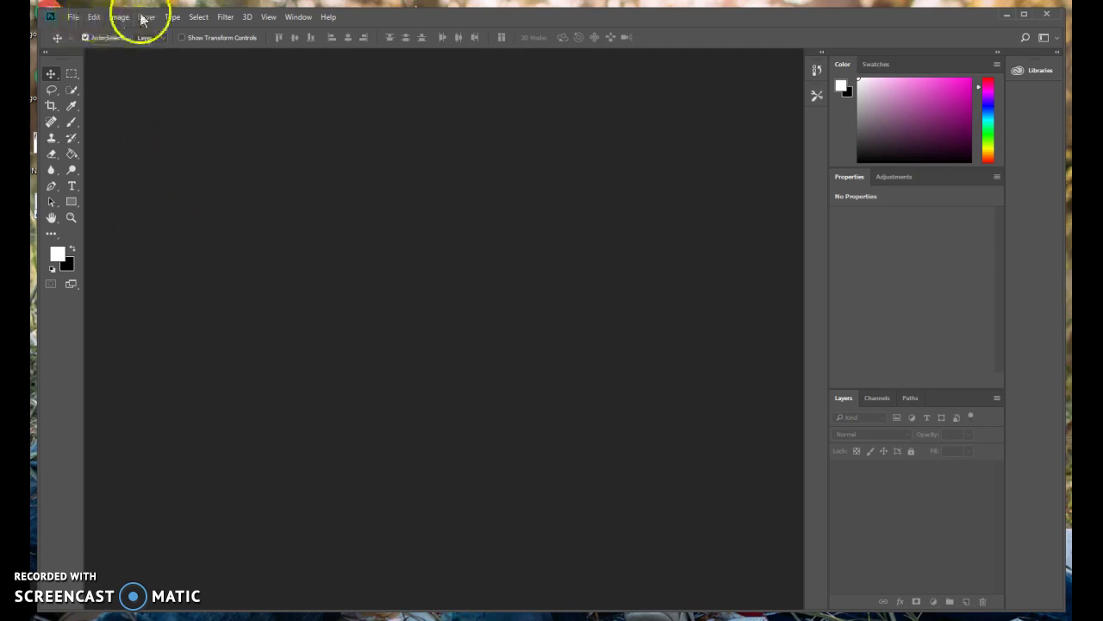
Open DSC_5053.JPG from the family folder in the Documents library.
{"action": "left_click", "coordinate": [73, 19]}
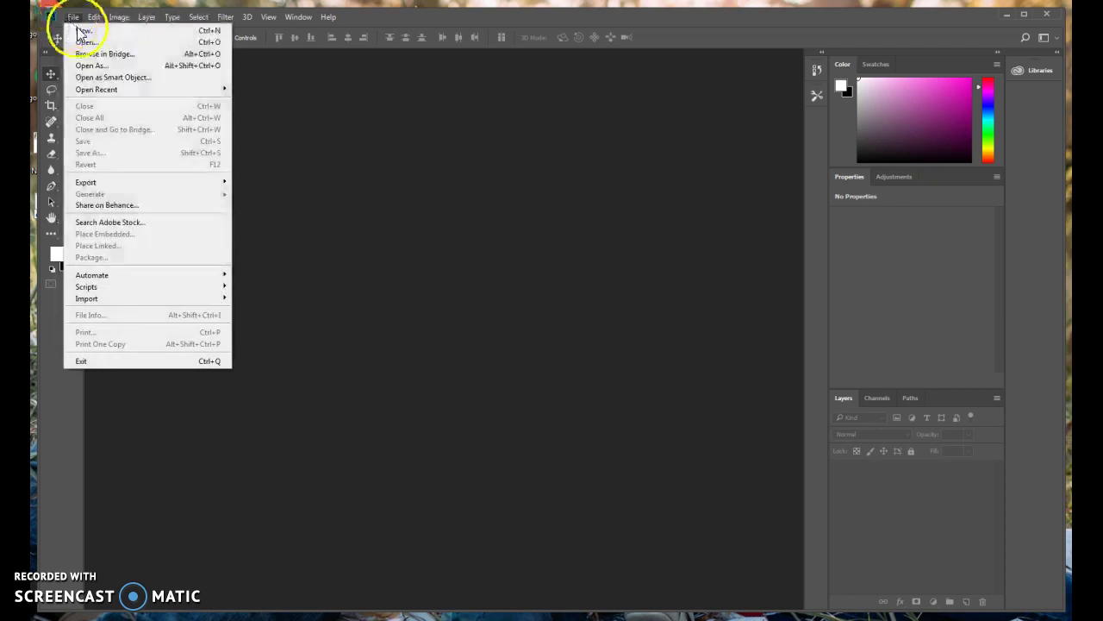
{"action": "left_click", "coordinate": [87, 43]}
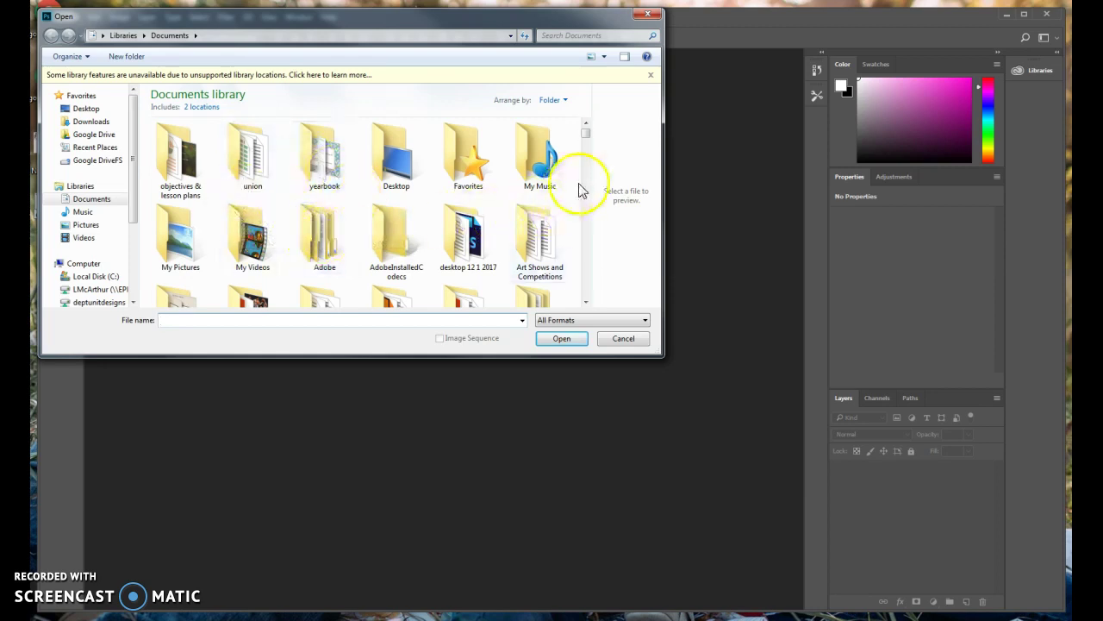
{"action": "scroll", "coordinate": [591, 194], "scroll_direction": "down", "scroll_amount": 3}
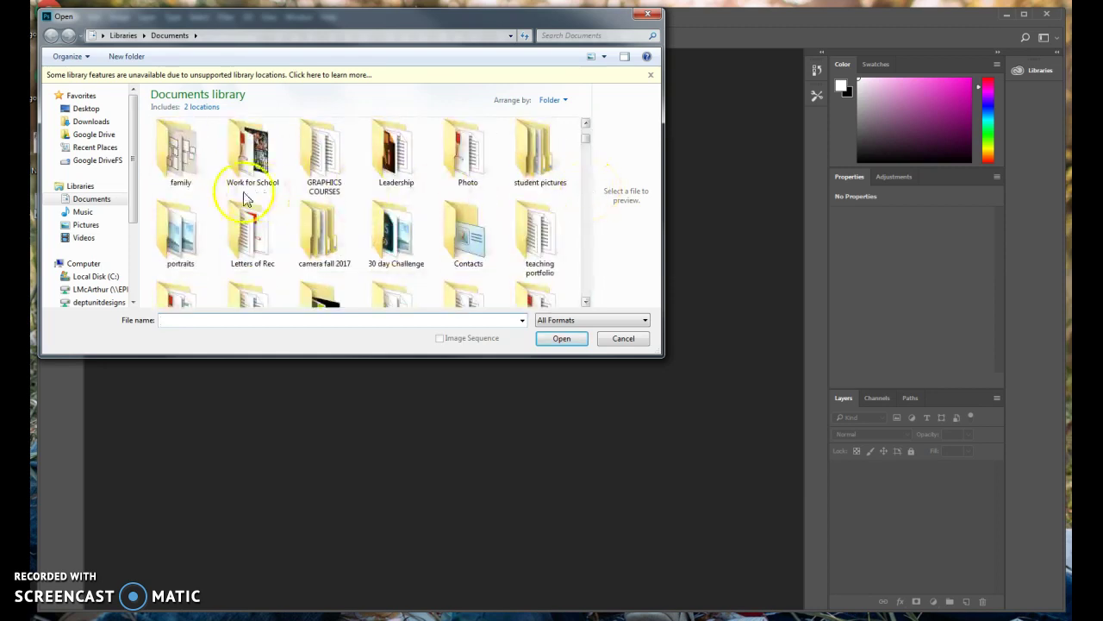
{"action": "left_click", "coordinate": [198, 172]}
{"action": "double_click", "coordinate": [202, 177]}
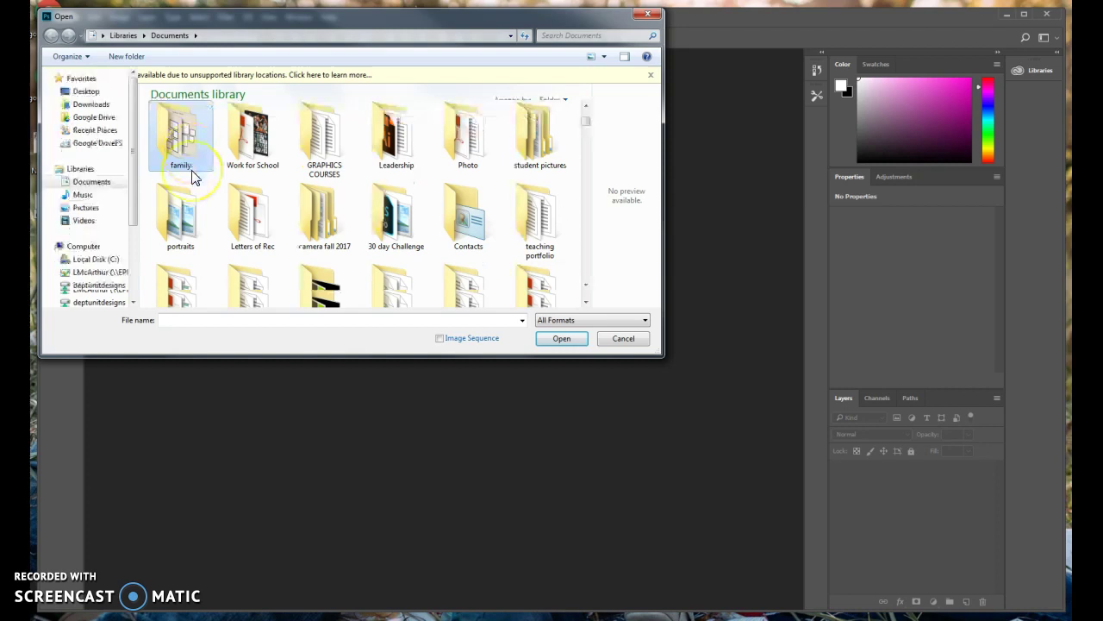
{"action": "left_click_drag", "start_coordinate": [586, 125], "coordinate": [590, 210]}
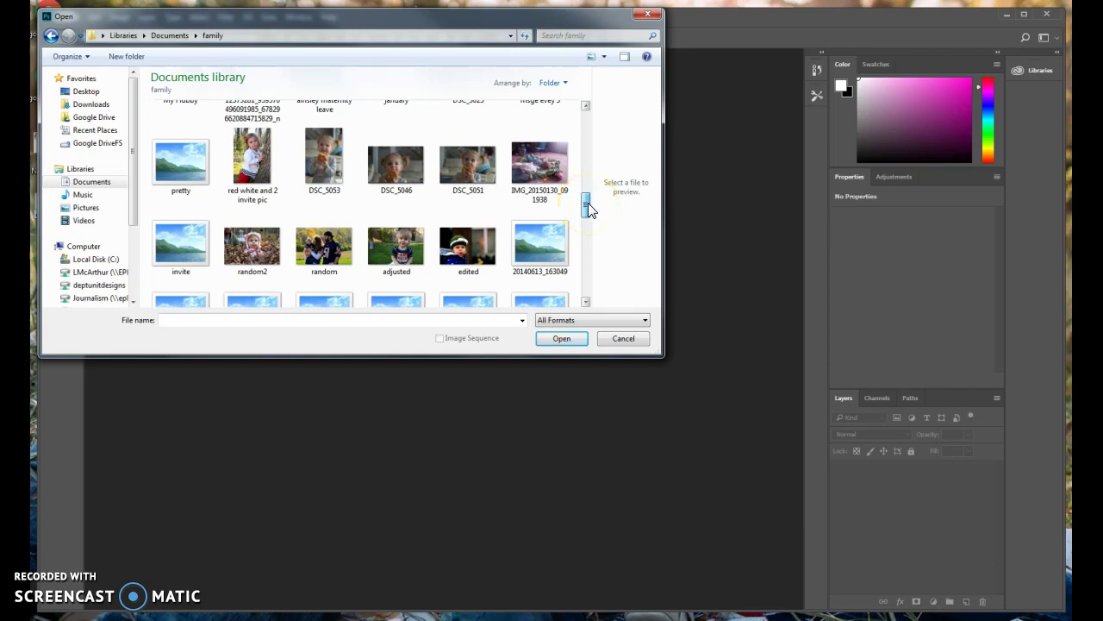
{"action": "left_click", "coordinate": [339, 156]}
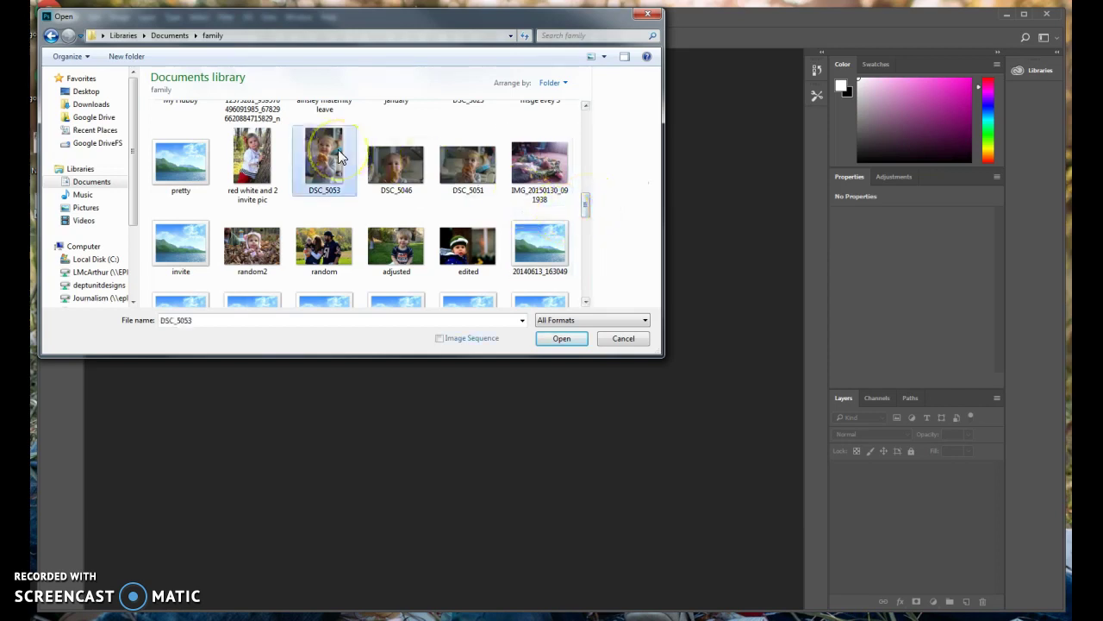
{"action": "left_click", "coordinate": [563, 338]}
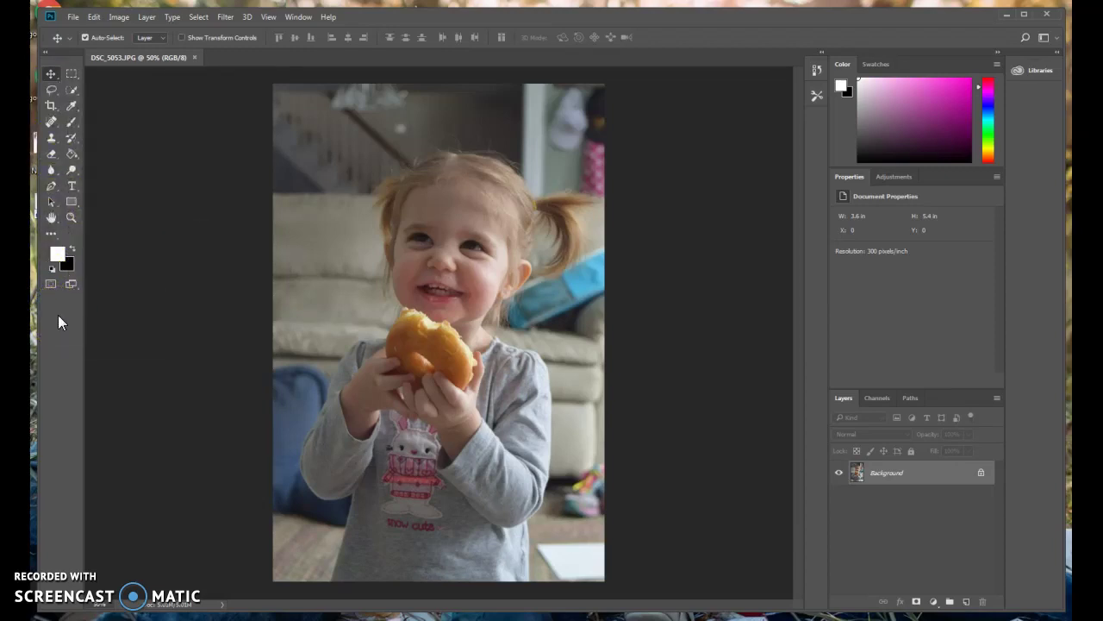
Choose the Magic Wand Tool from the Quick Selection tool flyout.
{"action": "left_click", "coordinate": [75, 159]}
{"action": "left_click", "coordinate": [71, 93]}
{"action": "left_click_drag", "start_coordinate": [72, 96], "coordinate": [109, 101]}
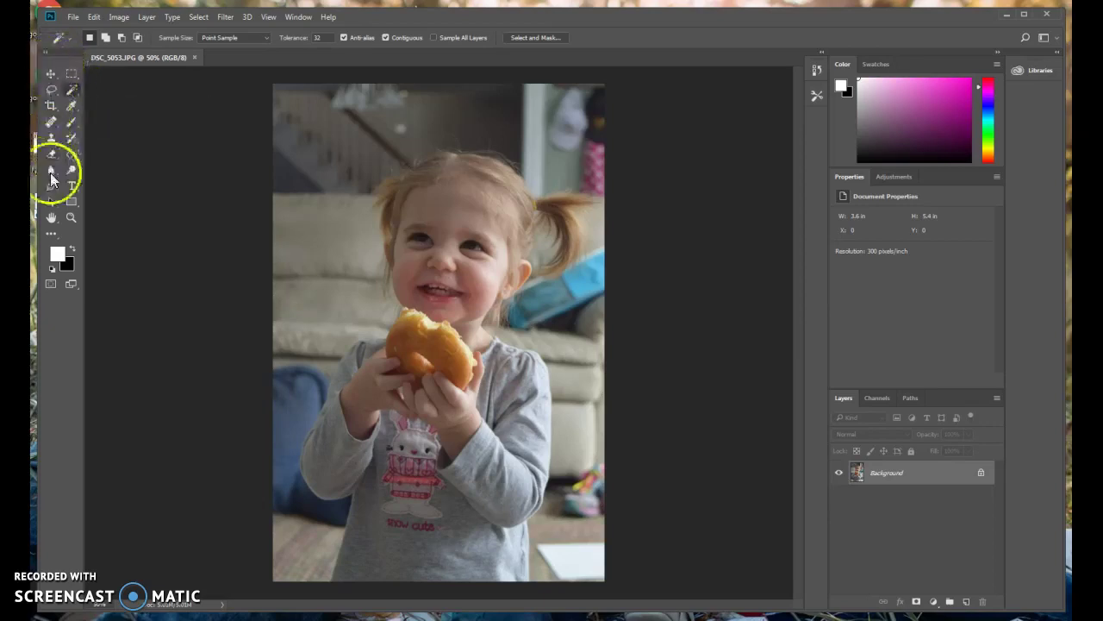
Set the Brush tool size to 14 px, then switch to the Clone Stamp tool.
{"action": "left_click", "coordinate": [75, 125]}
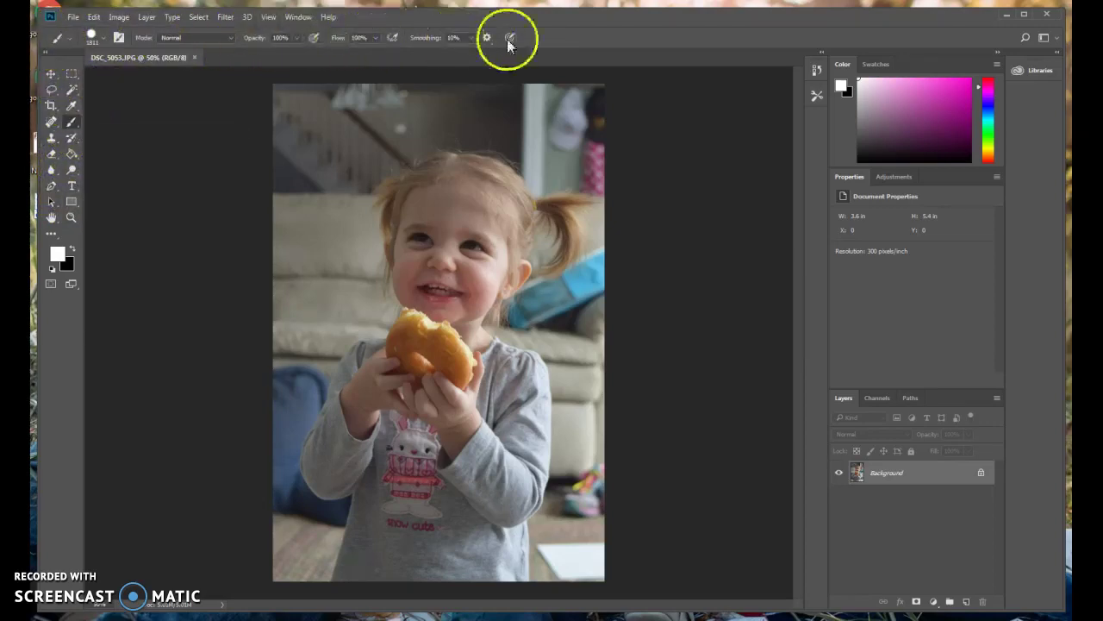
{"action": "left_click", "coordinate": [95, 37]}
{"action": "left_click", "coordinate": [113, 76]}
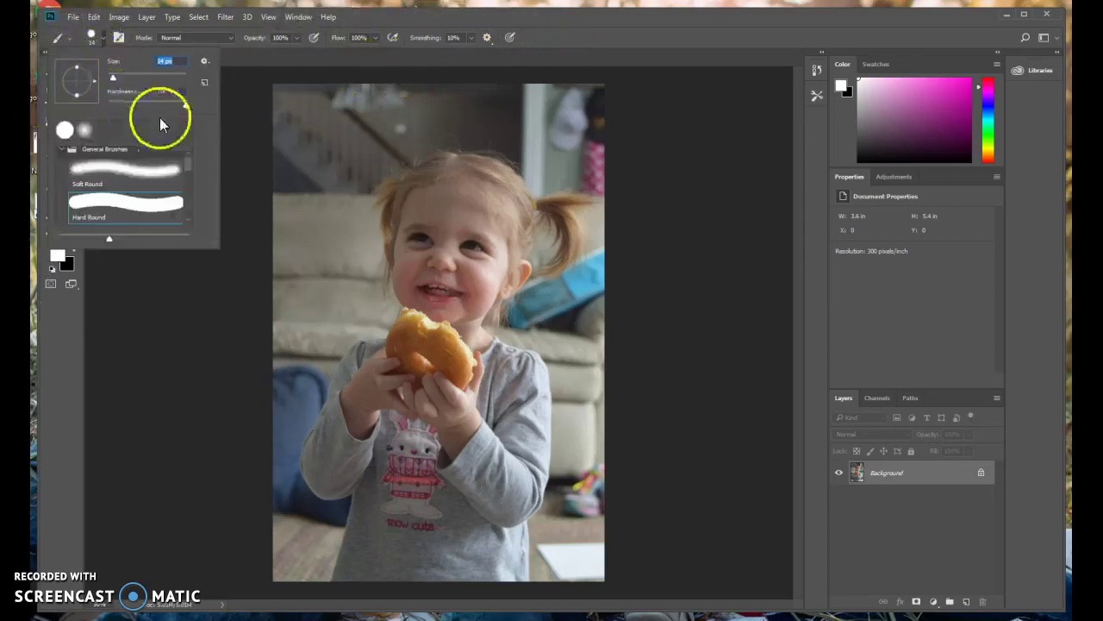
{"action": "scroll", "coordinate": [162, 206], "scroll_direction": "down", "scroll_amount": 2}
{"action": "scroll", "coordinate": [162, 207], "scroll_direction": "down", "scroll_amount": 1}
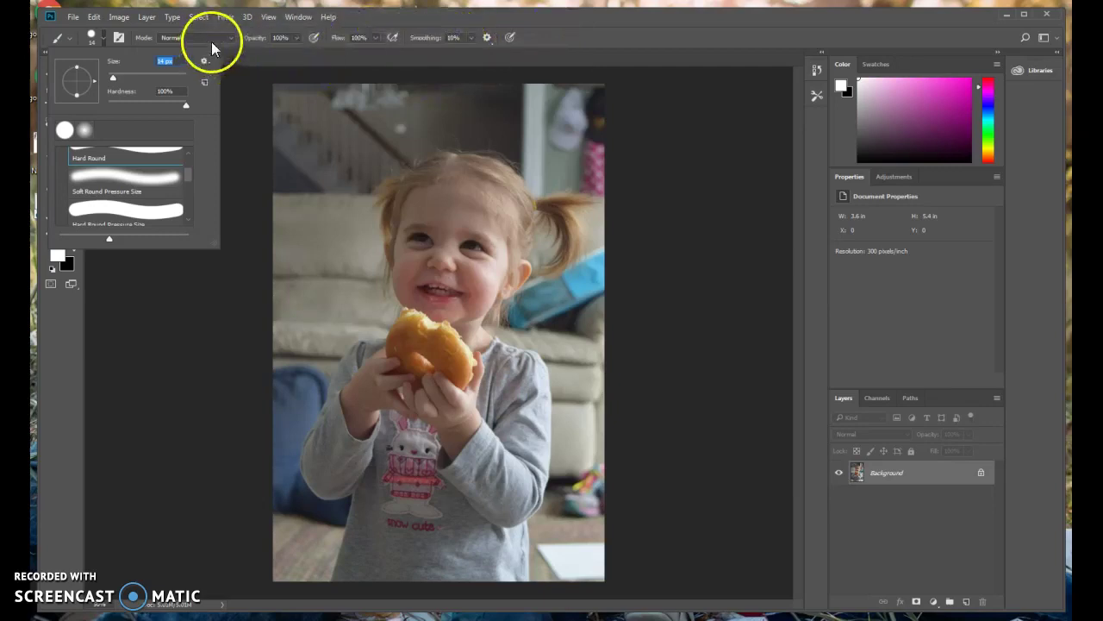
{"action": "left_click", "coordinate": [102, 42]}
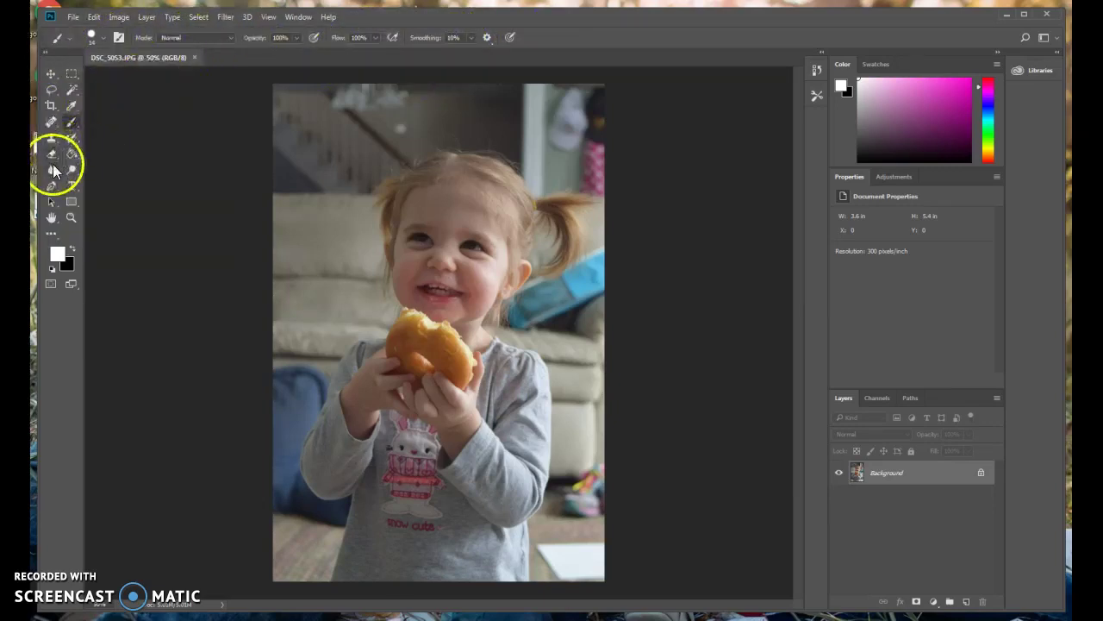
{"action": "left_click", "coordinate": [52, 140]}
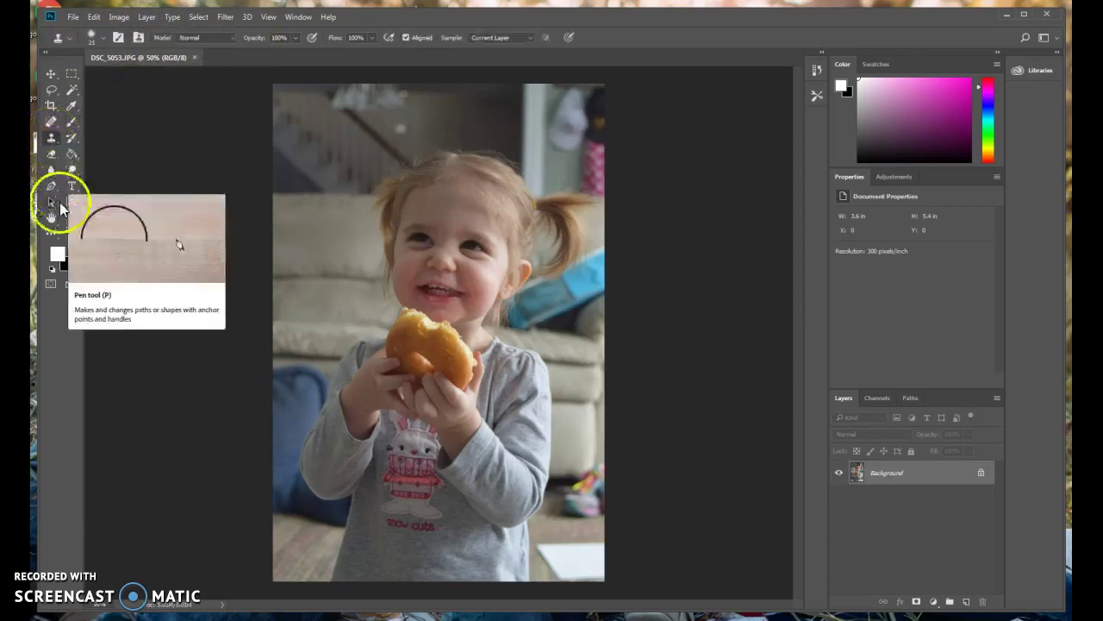
Select the Dodge tool (Midtones, 50% exposure) and open then collapse the Brushes panel.
{"action": "left_click", "coordinate": [71, 172]}
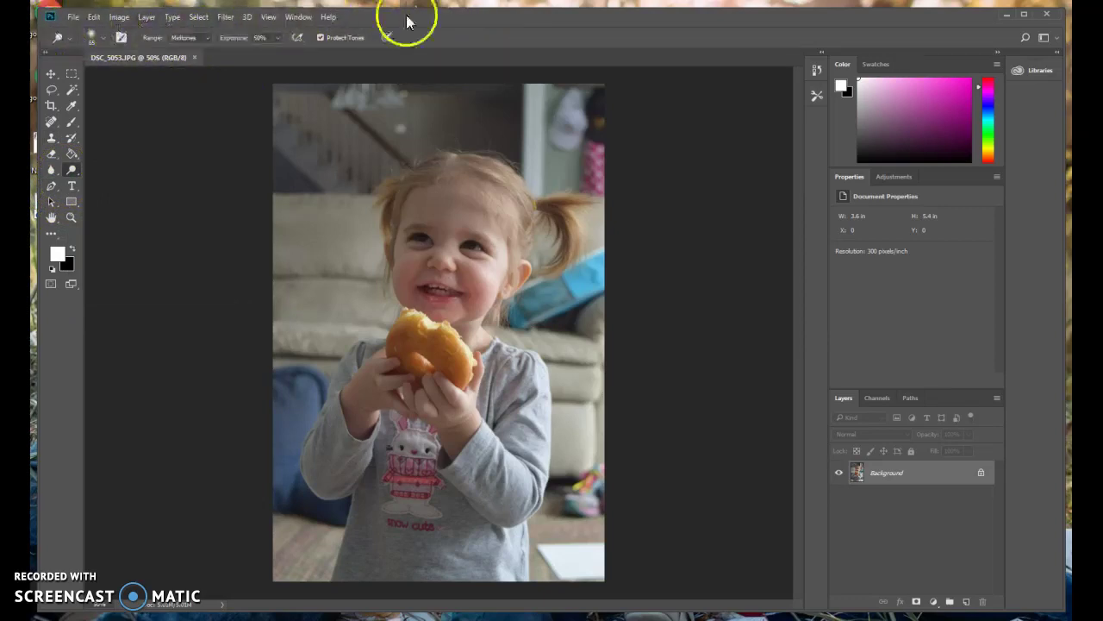
{"action": "left_click", "coordinate": [268, 17]}
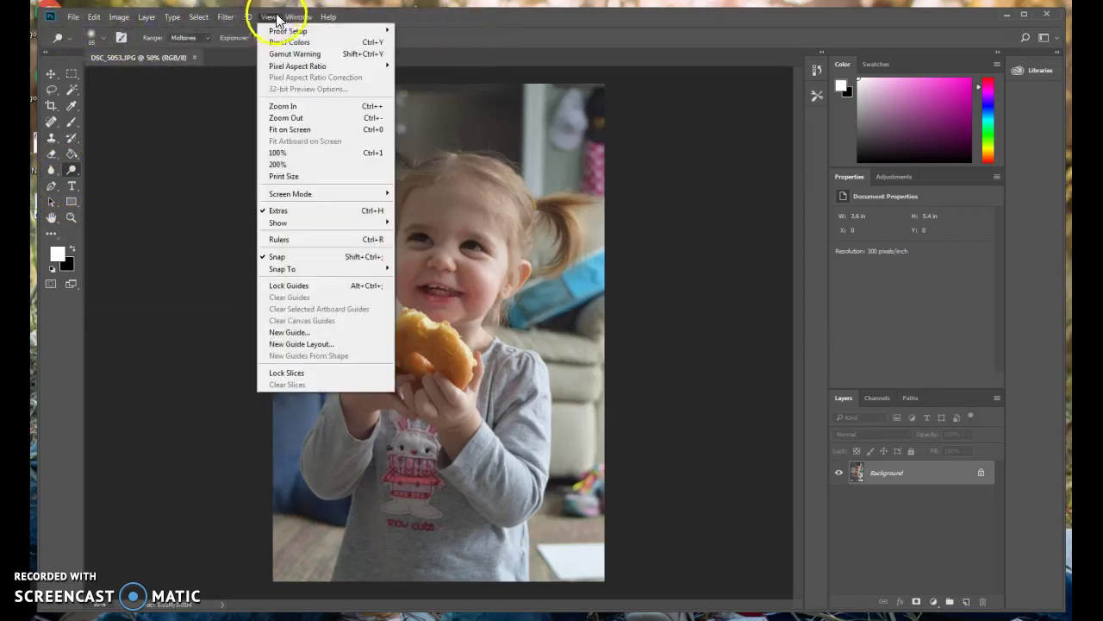
{"action": "mouse_move", "coordinate": [293, 17]}
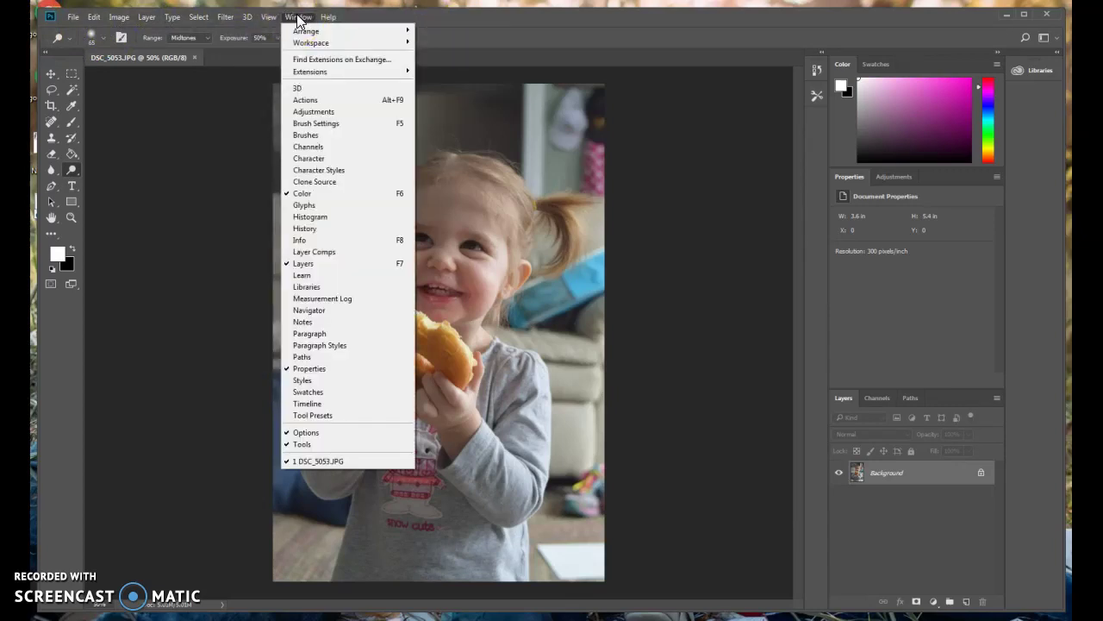
{"action": "left_click", "coordinate": [222, 18]}
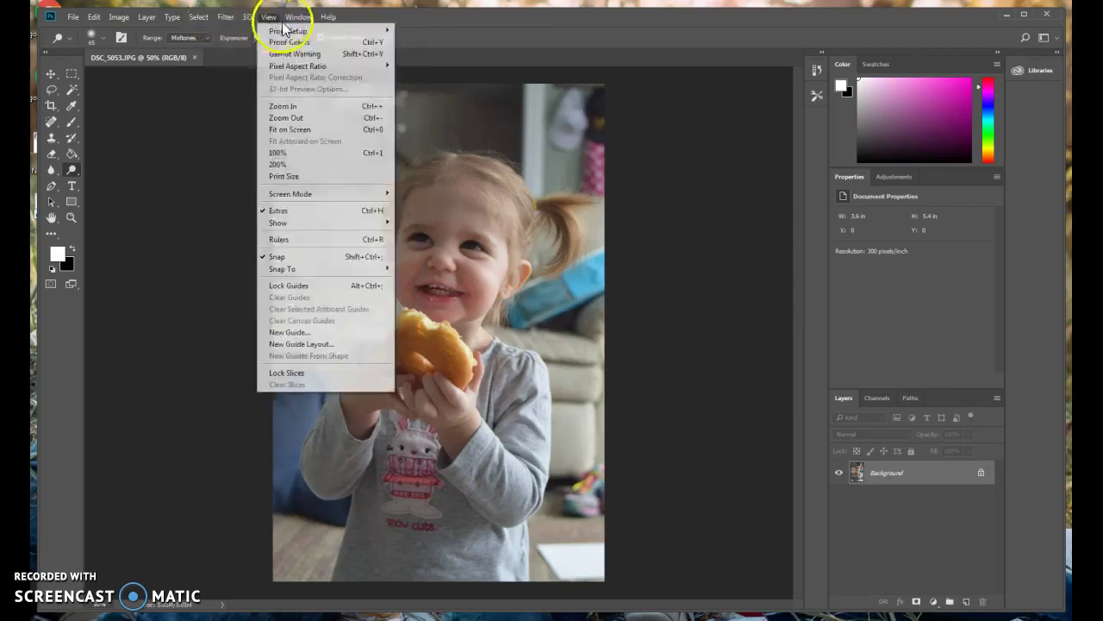
{"action": "mouse_move", "coordinate": [302, 26]}
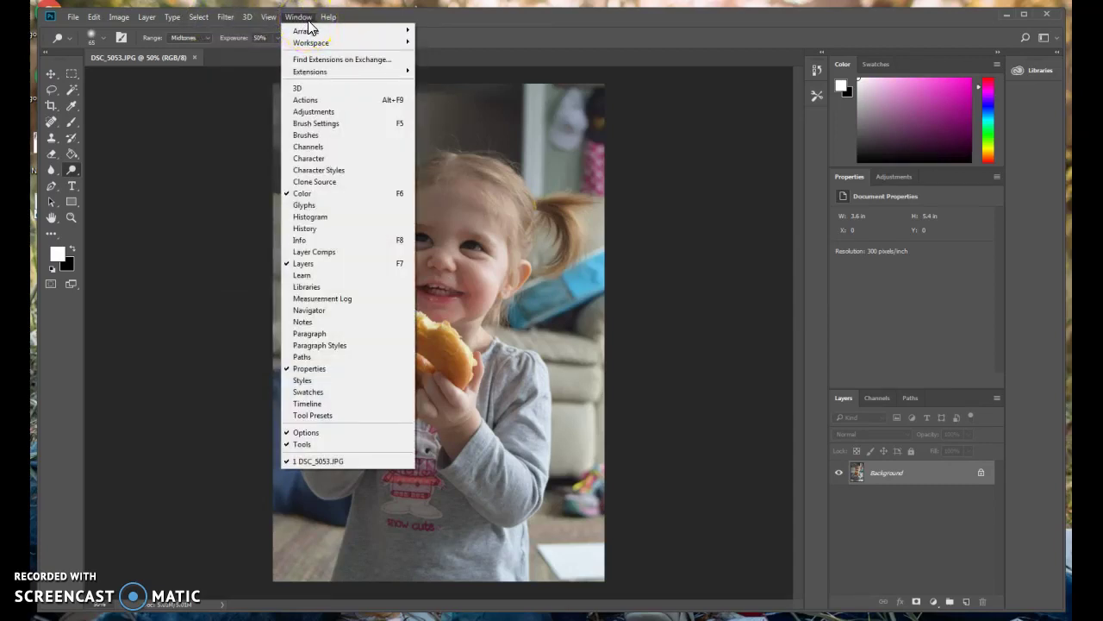
{"action": "mouse_move", "coordinate": [327, 77]}
{"action": "left_mouse_down"}
{"action": "mouse_move", "coordinate": [335, 94]}
{"action": "mouse_move", "coordinate": [321, 137]}
{"action": "left_mouse_up"}
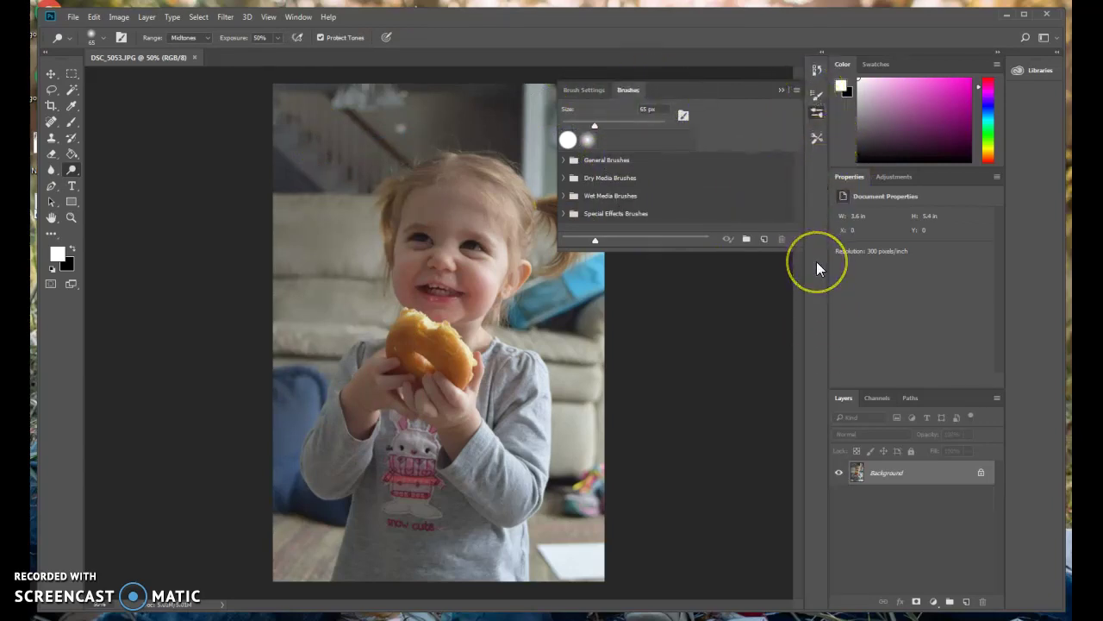
{"action": "left_click", "coordinate": [781, 89]}
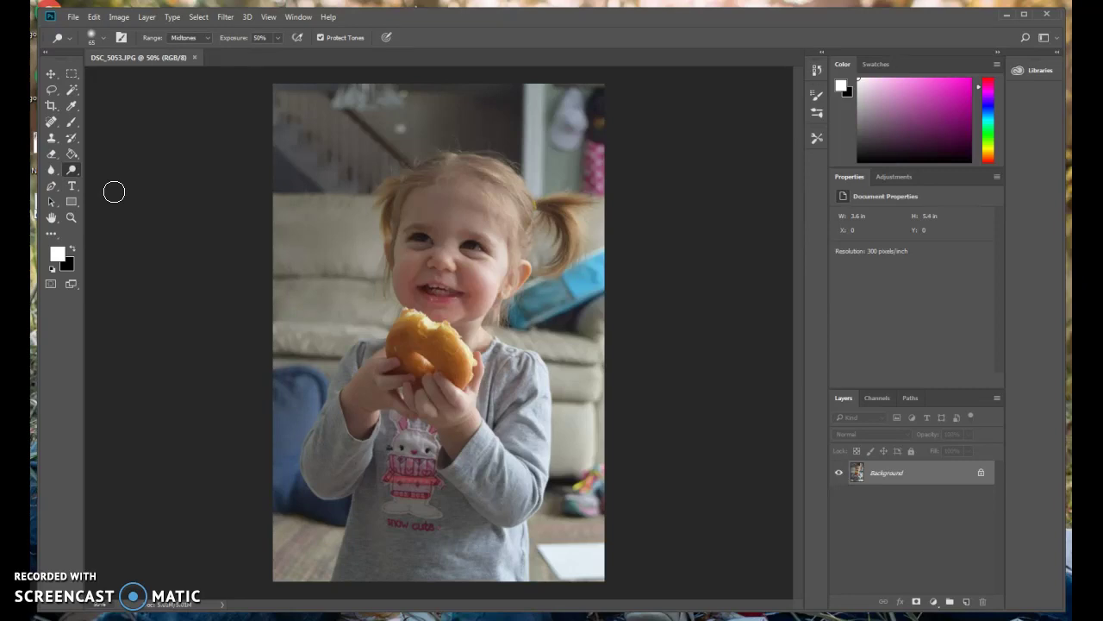
Dodge the photo's top-left, the area around the toddler's lips and the shirt.
{"action": "left_click_drag", "start_coordinate": [310, 125], "coordinate": [328, 159]}
{"action": "mouse_move", "coordinate": [398, 291]}
{"action": "left_mouse_down"}
{"action": "mouse_move", "coordinate": [423, 316]}
{"action": "mouse_move", "coordinate": [421, 305]}
{"action": "left_mouse_up"}
{"action": "left_click_drag", "start_coordinate": [517, 346], "coordinate": [400, 24]}
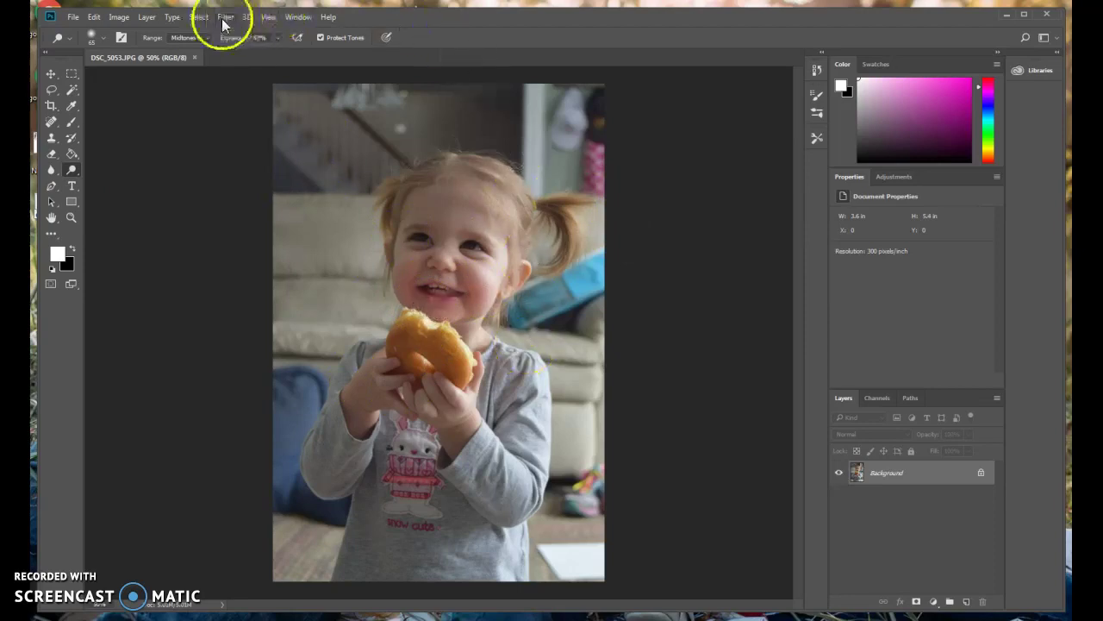
Try Auto Contrast from Image > Adjustments, then press Ctrl+Z to restore the dodged lightening.
{"action": "left_click", "coordinate": [120, 19]}
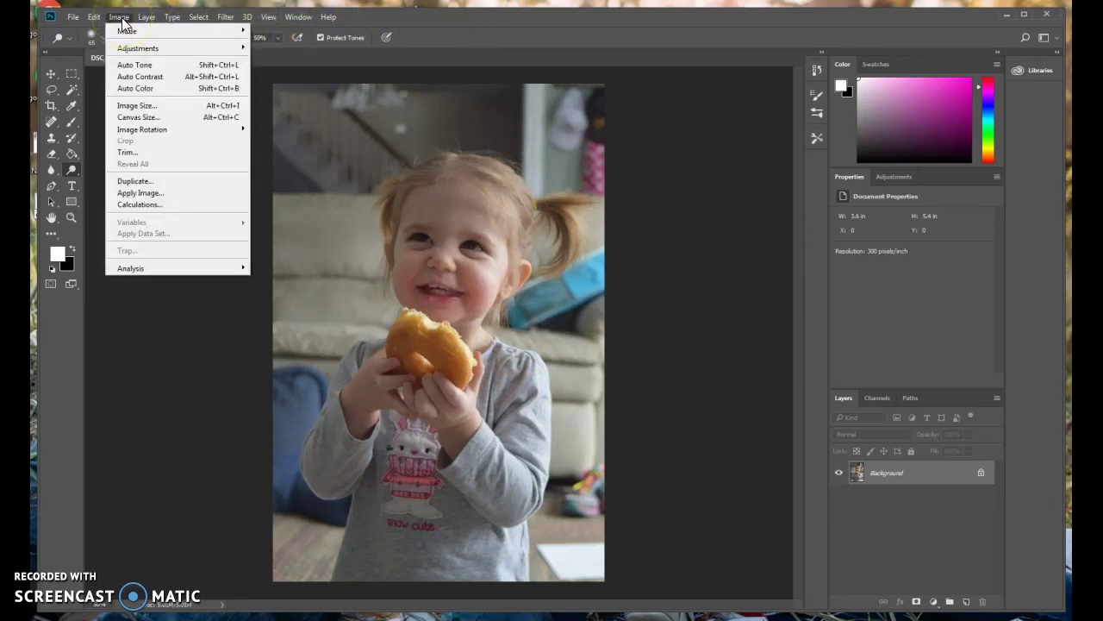
{"action": "left_click_drag", "start_coordinate": [124, 30], "coordinate": [145, 49]}
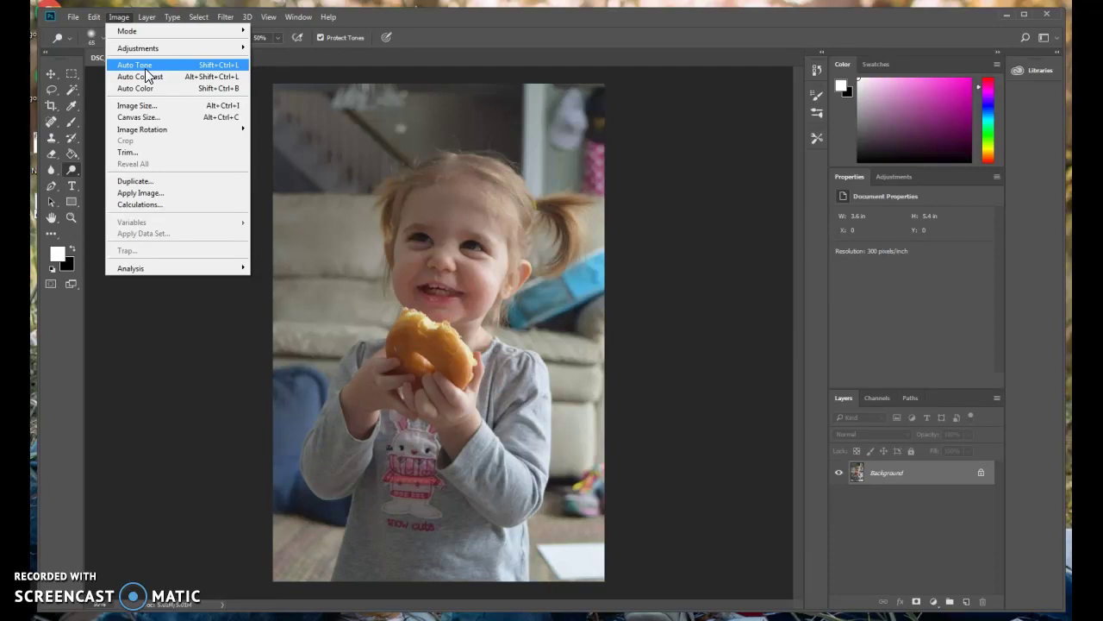
{"action": "left_click", "coordinate": [206, 67]}
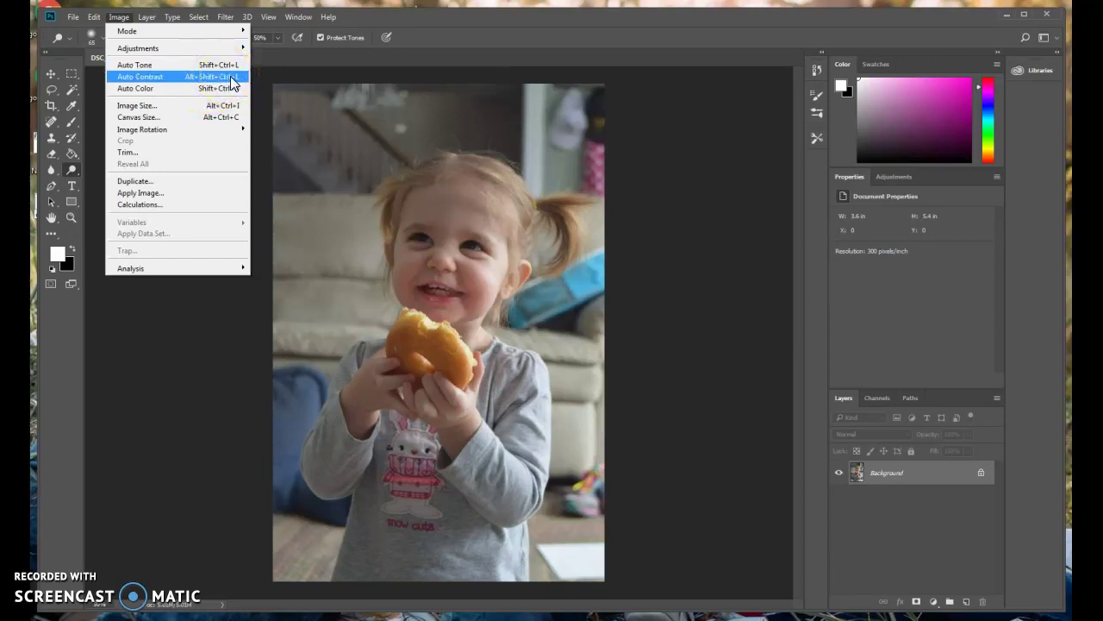
{"action": "left_click", "coordinate": [139, 77]}
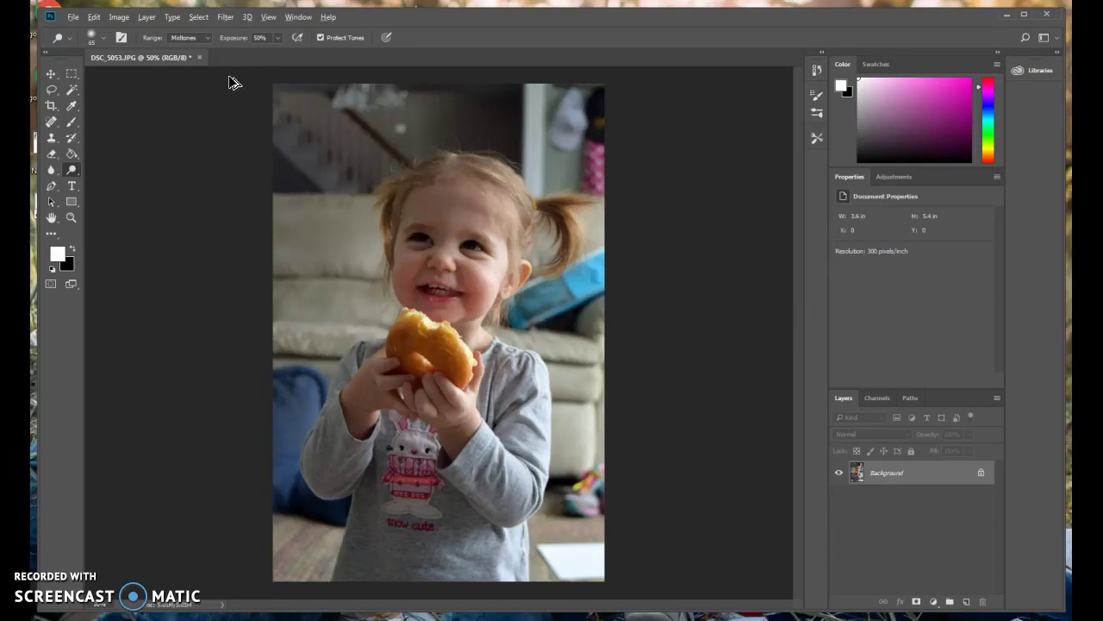
{"action": "key", "text": "ctrl+z"}
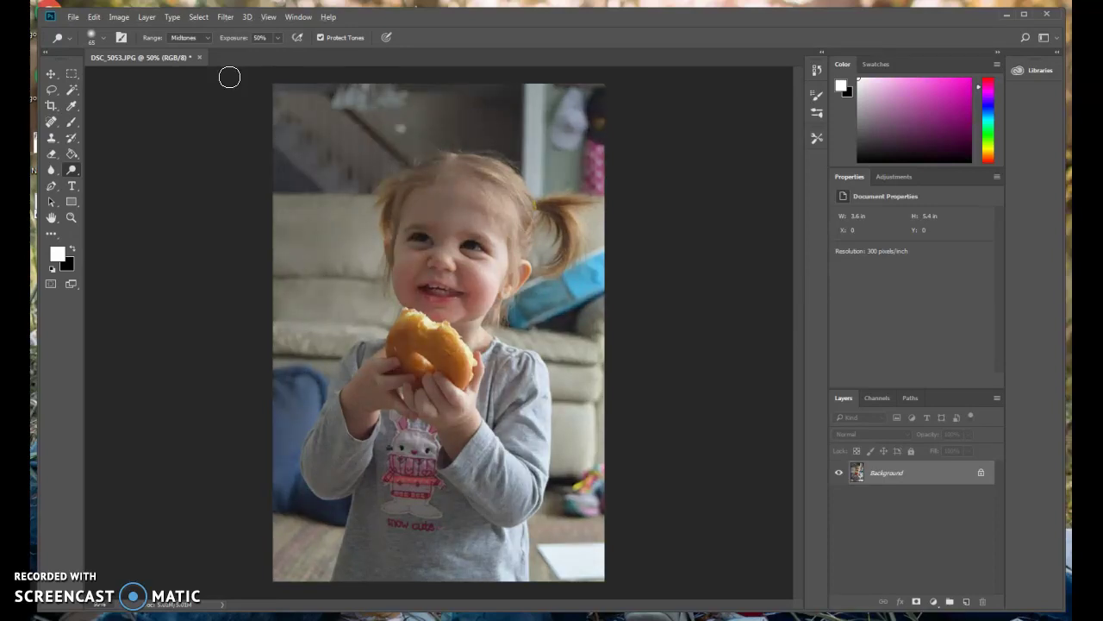
Open Image > Adjustments > Levels and move the dialog to the right of the photo.
{"action": "left_click", "coordinate": [122, 17]}
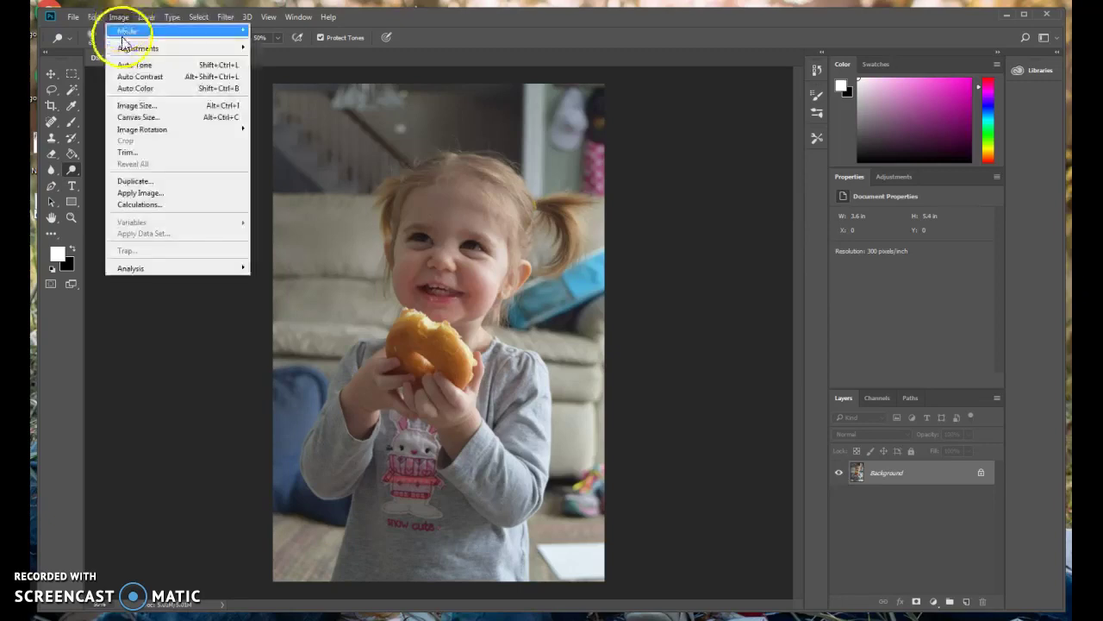
{"action": "mouse_move", "coordinate": [129, 50]}
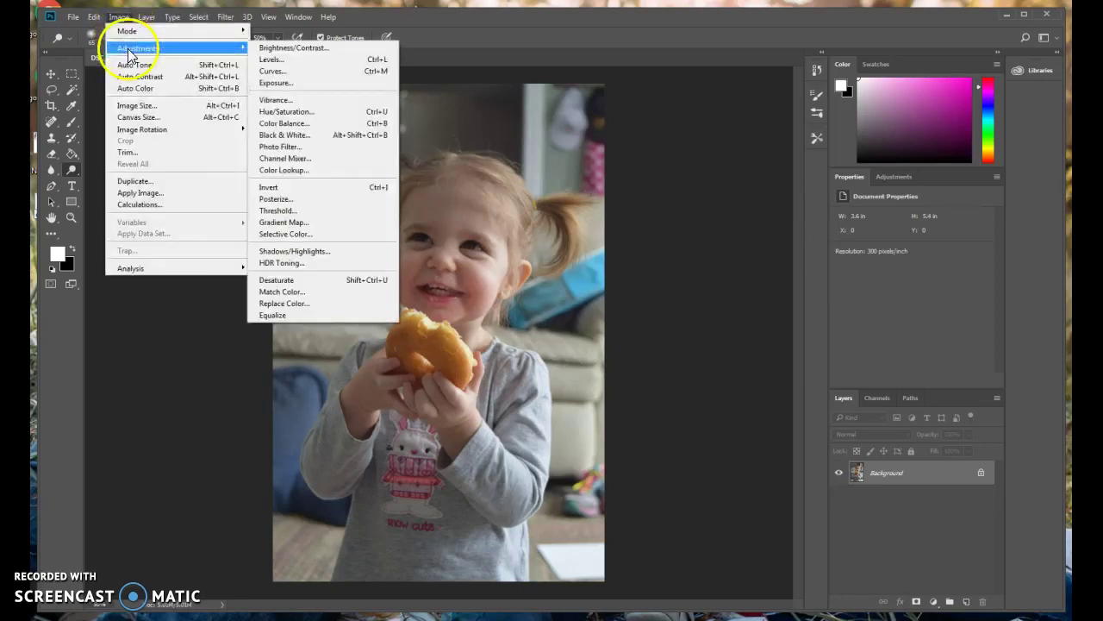
{"action": "left_click", "coordinate": [281, 62]}
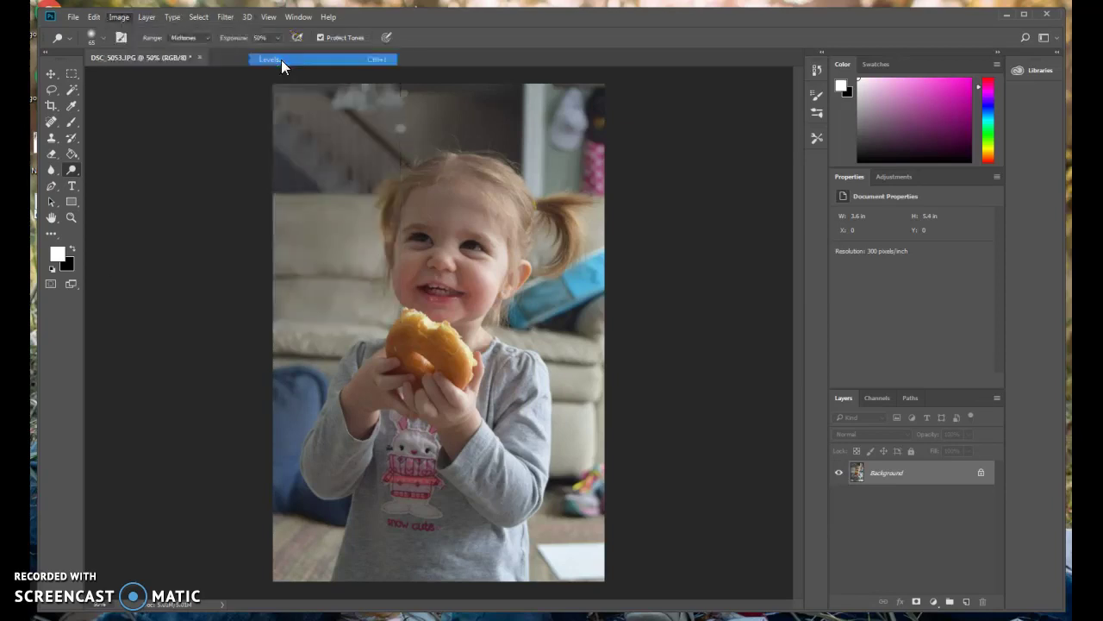
{"action": "left_click_drag", "start_coordinate": [455, 130], "coordinate": [692, 83]}
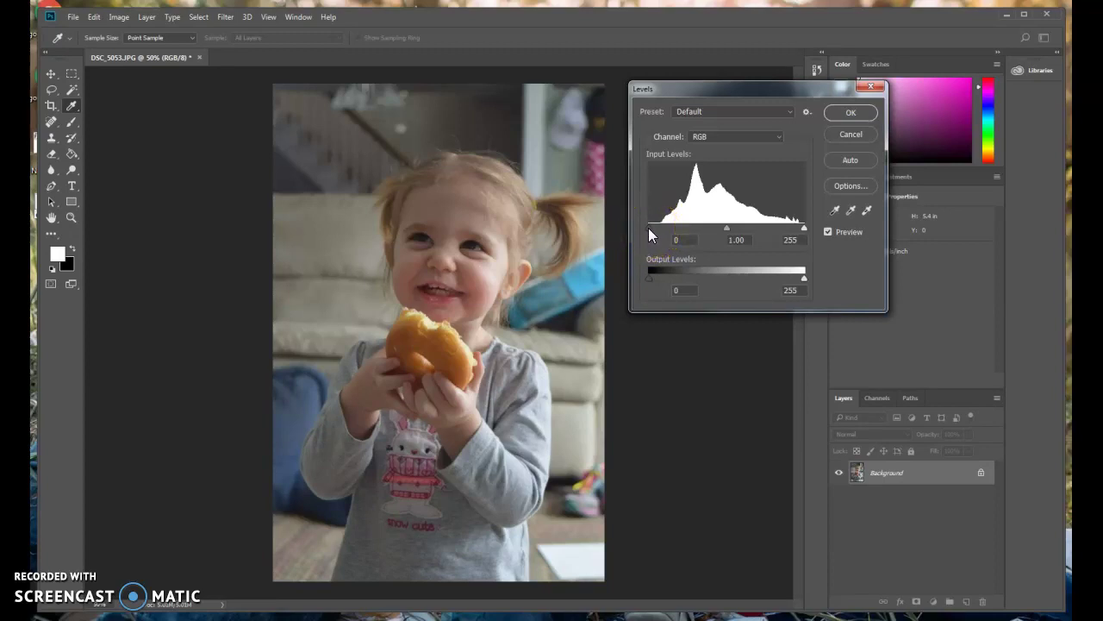
In Levels, set the black point to 30, white point to 219 and midtones to 0.90.
{"action": "left_click_drag", "start_coordinate": [649, 228], "coordinate": [658, 227]}
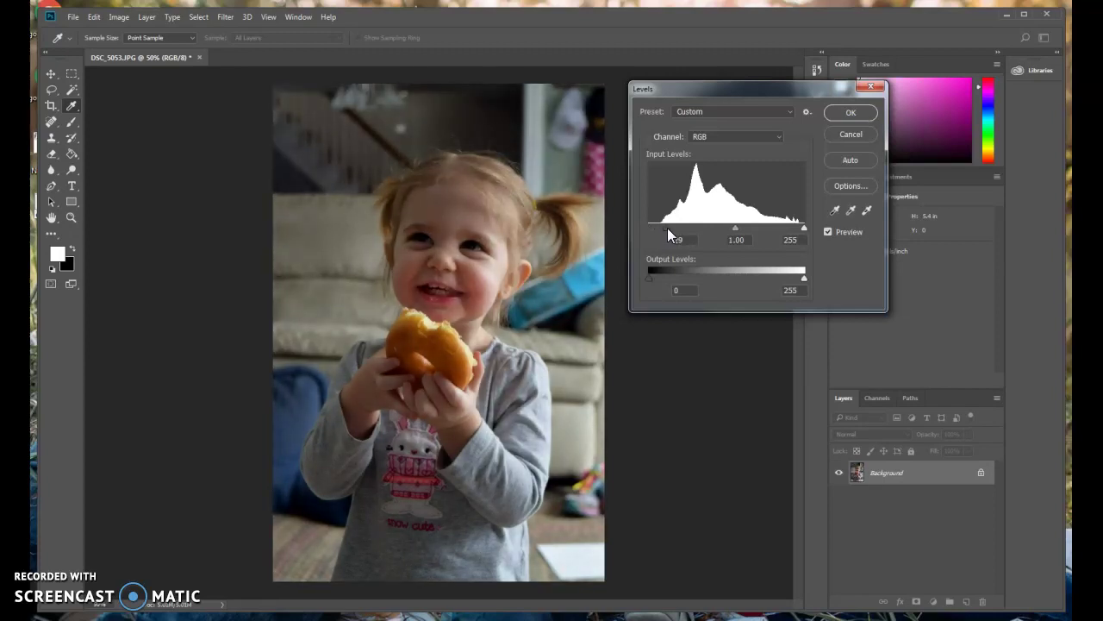
{"action": "mouse_move", "coordinate": [668, 227]}
{"action": "left_mouse_down"}
{"action": "mouse_move", "coordinate": [724, 232]}
{"action": "mouse_move", "coordinate": [648, 242]}
{"action": "mouse_move", "coordinate": [665, 241]}
{"action": "left_mouse_up"}
{"action": "left_click", "coordinate": [660, 223]}
{"action": "mouse_move", "coordinate": [661, 222]}
{"action": "left_mouse_down"}
{"action": "mouse_move", "coordinate": [672, 218]}
{"action": "mouse_move", "coordinate": [669, 226]}
{"action": "left_mouse_up"}
{"action": "mouse_move", "coordinate": [804, 228]}
{"action": "left_mouse_down"}
{"action": "mouse_move", "coordinate": [692, 227]}
{"action": "mouse_move", "coordinate": [796, 216]}
{"action": "mouse_move", "coordinate": [800, 226]}
{"action": "mouse_move", "coordinate": [788, 230]}
{"action": "left_mouse_up"}
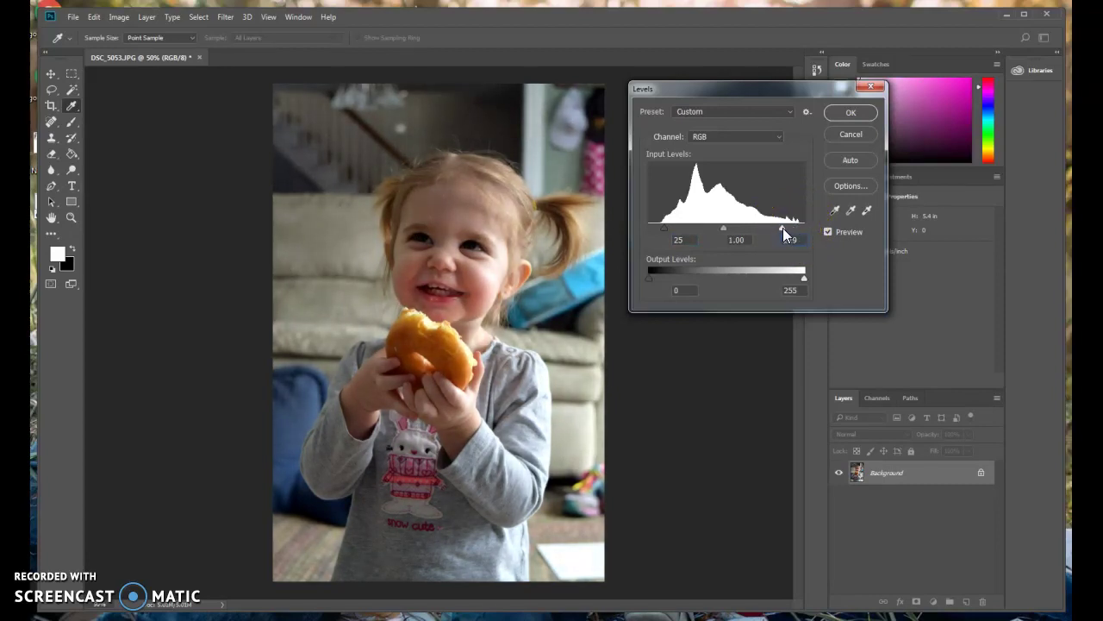
{"action": "left_click_drag", "start_coordinate": [658, 228], "coordinate": [664, 229]}
{"action": "left_click", "coordinate": [669, 234]}
{"action": "mouse_move", "coordinate": [668, 226]}
{"action": "left_mouse_down"}
{"action": "mouse_move", "coordinate": [712, 216]}
{"action": "mouse_move", "coordinate": [725, 229]}
{"action": "mouse_move", "coordinate": [712, 232]}
{"action": "mouse_move", "coordinate": [740, 225]}
{"action": "mouse_move", "coordinate": [715, 230]}
{"action": "mouse_move", "coordinate": [729, 226]}
{"action": "left_mouse_up"}
{"action": "key", "text": "Tab"}
Accept the Levels correction, then undo it with Ctrl+Z.
{"action": "left_click", "coordinate": [539, 127]}
{"action": "left_click", "coordinate": [521, 237]}
{"action": "left_click", "coordinate": [487, 216]}
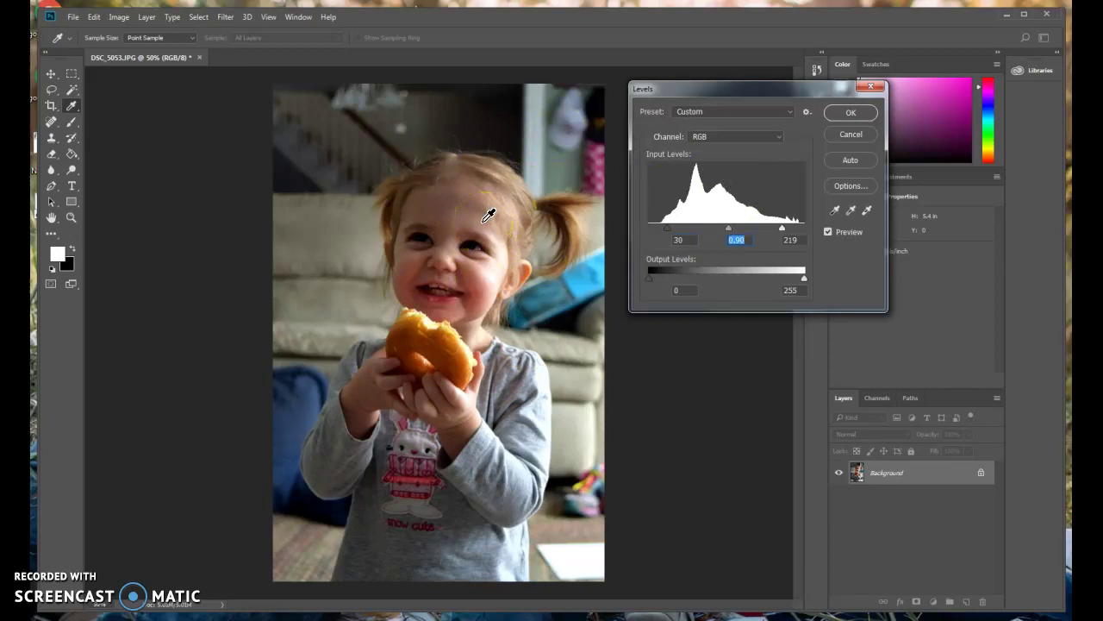
{"action": "left_click", "coordinate": [850, 115]}
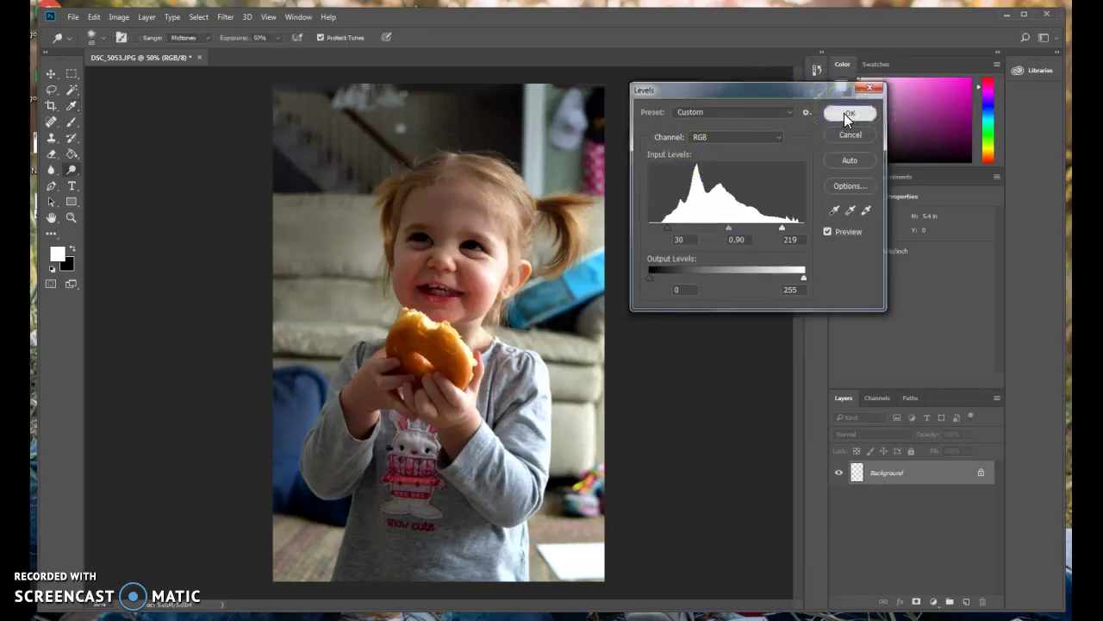
{"action": "key", "text": "o"}
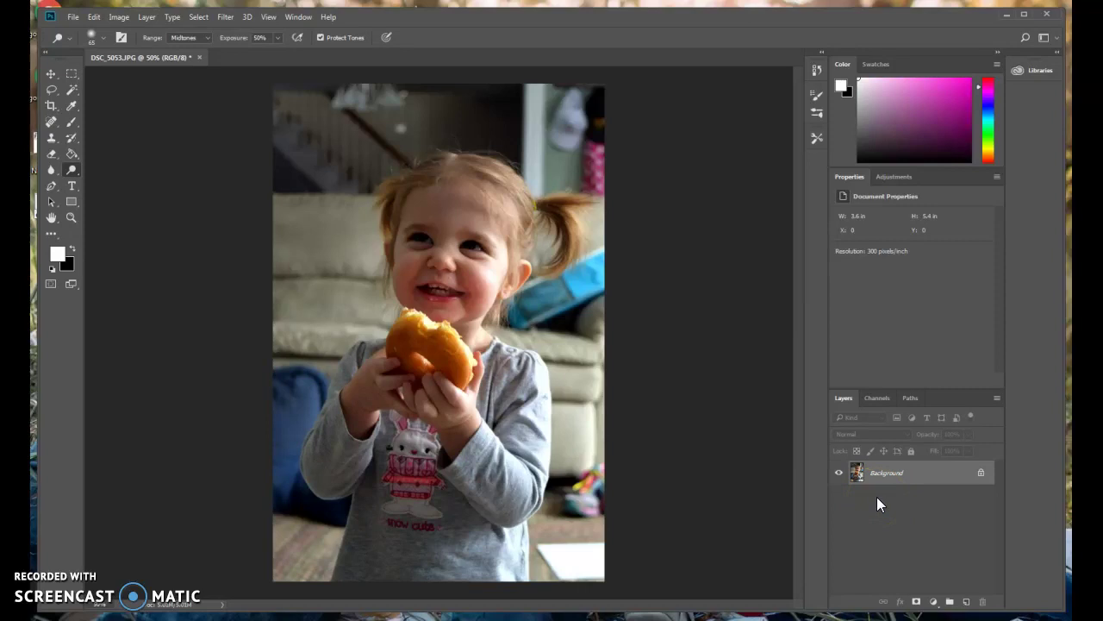
{"action": "key", "text": "ctrl+z"}
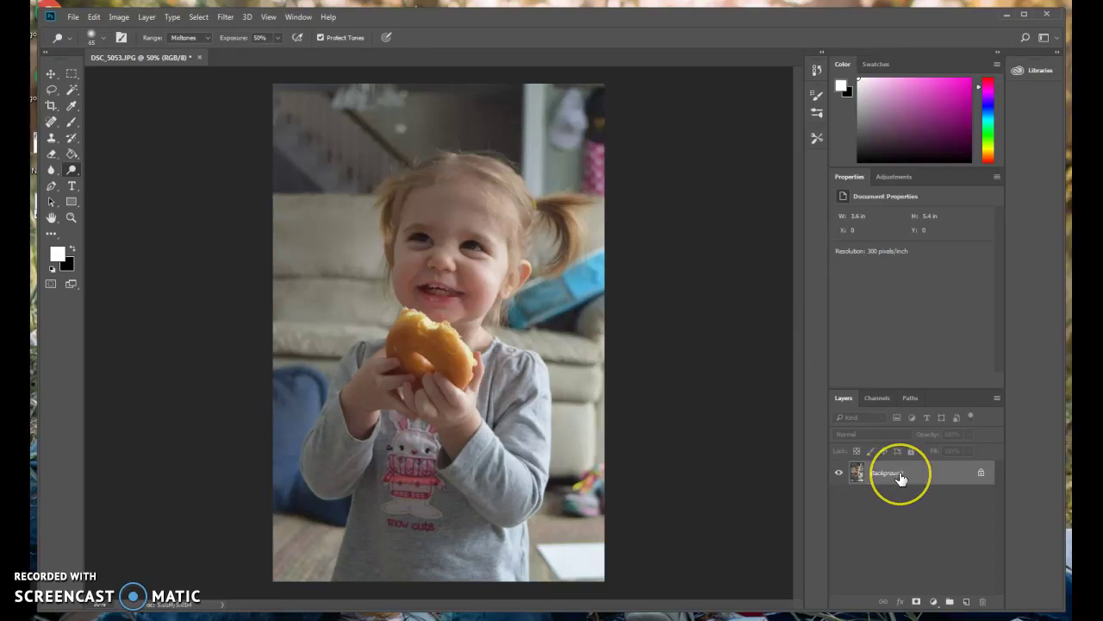
Duplicate the Background layer as Background copy and switch off the original Background's visibility.
{"action": "right_click", "coordinate": [900, 473]}
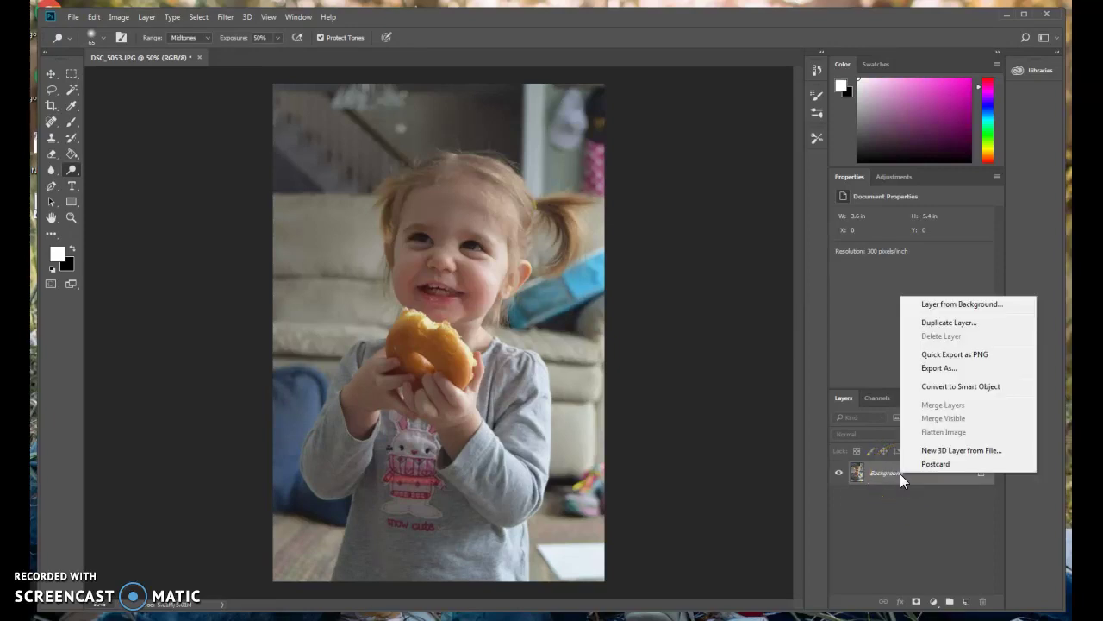
{"action": "left_click", "coordinate": [952, 321]}
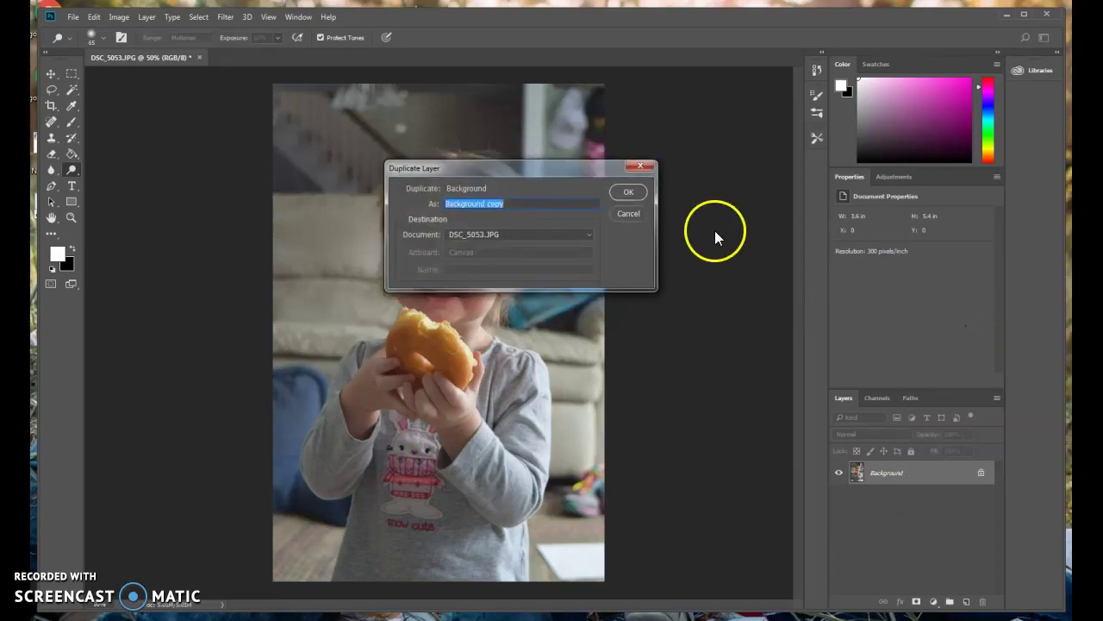
{"action": "left_click", "coordinate": [638, 193]}
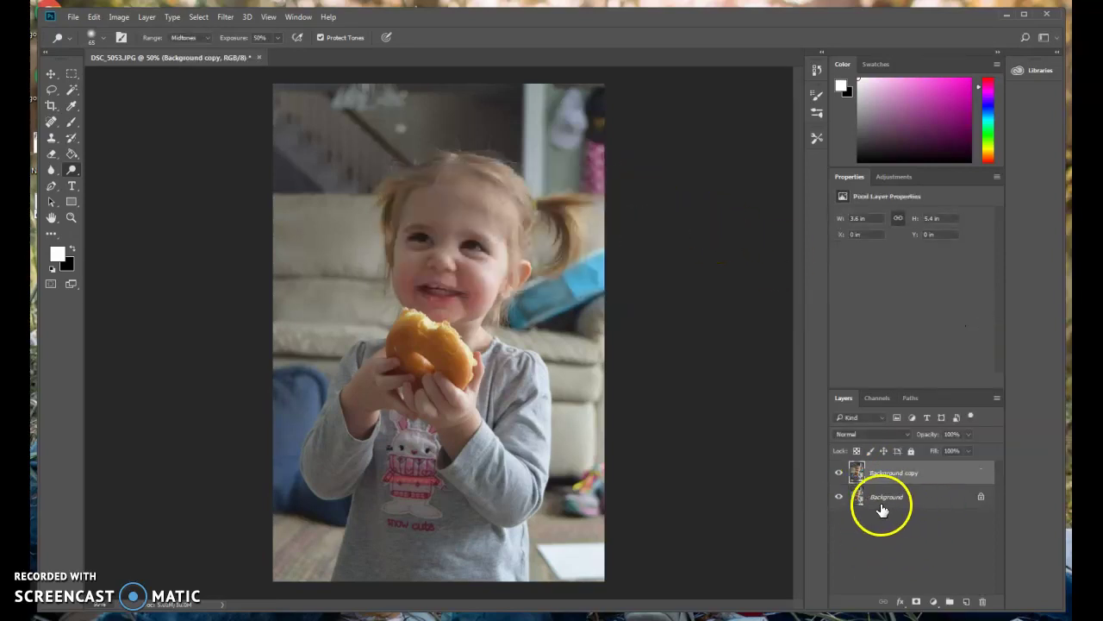
{"action": "left_click", "coordinate": [839, 497]}
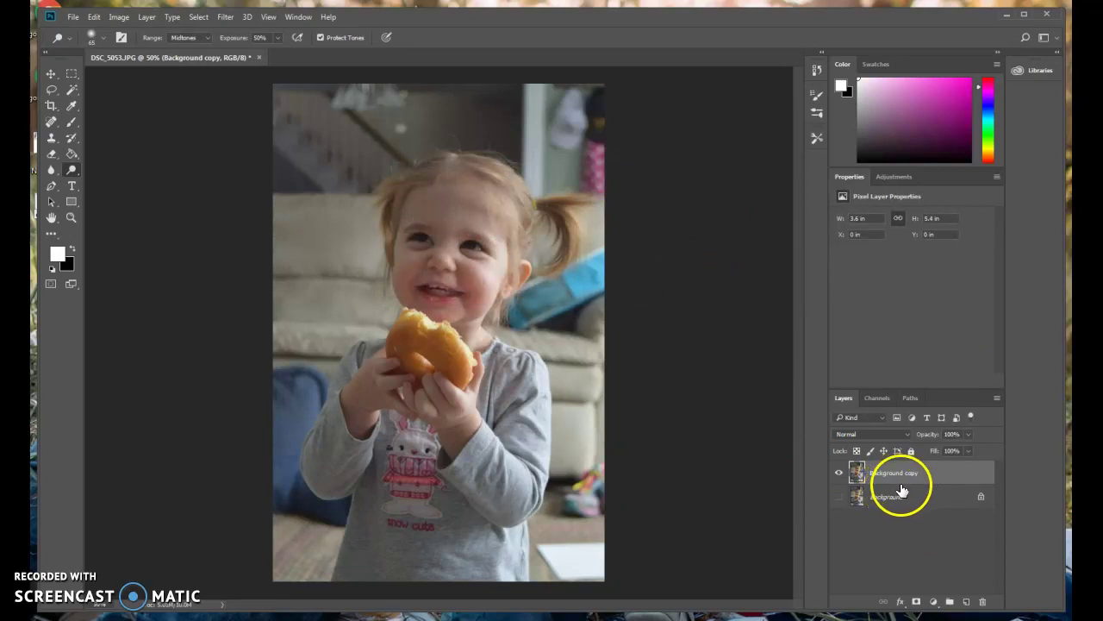
Apply Levels to the Background copy with black point 35 and white point 224.
{"action": "left_click", "coordinate": [121, 19]}
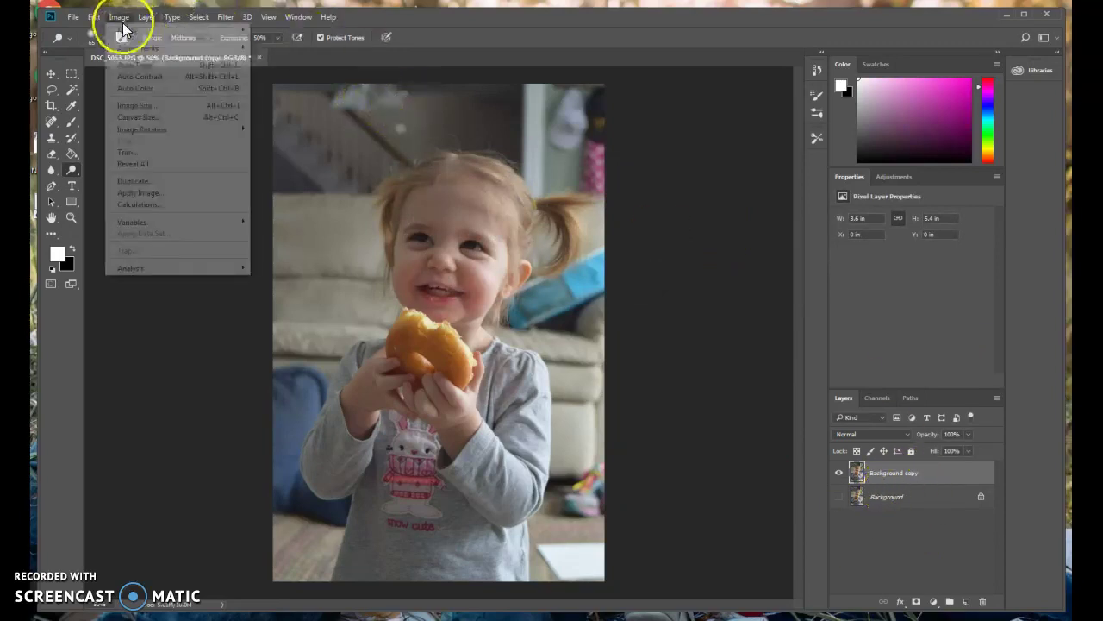
{"action": "mouse_move", "coordinate": [248, 52]}
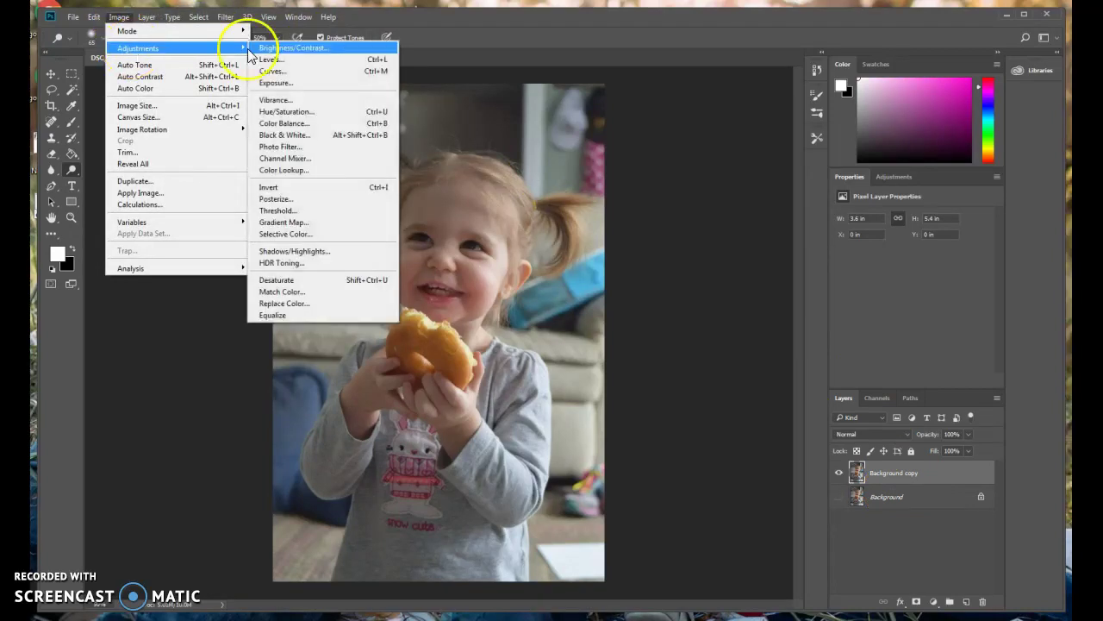
{"action": "left_click", "coordinate": [323, 59]}
{"action": "left_click", "coordinate": [651, 227]}
{"action": "left_click_drag", "start_coordinate": [651, 227], "coordinate": [671, 228]}
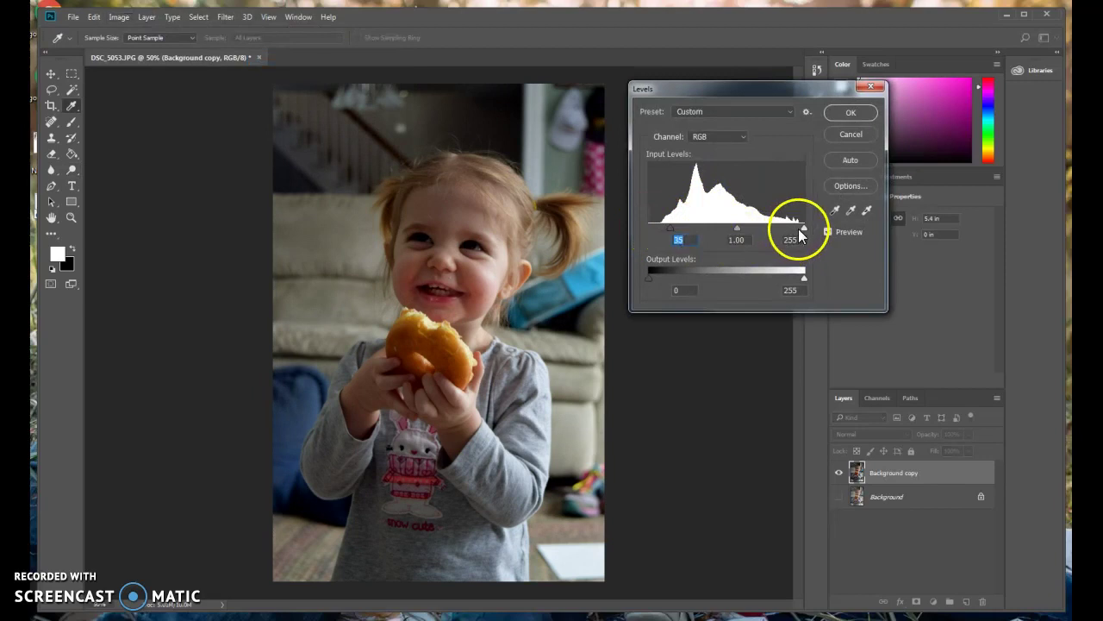
{"action": "left_click_drag", "start_coordinate": [804, 228], "coordinate": [785, 227]}
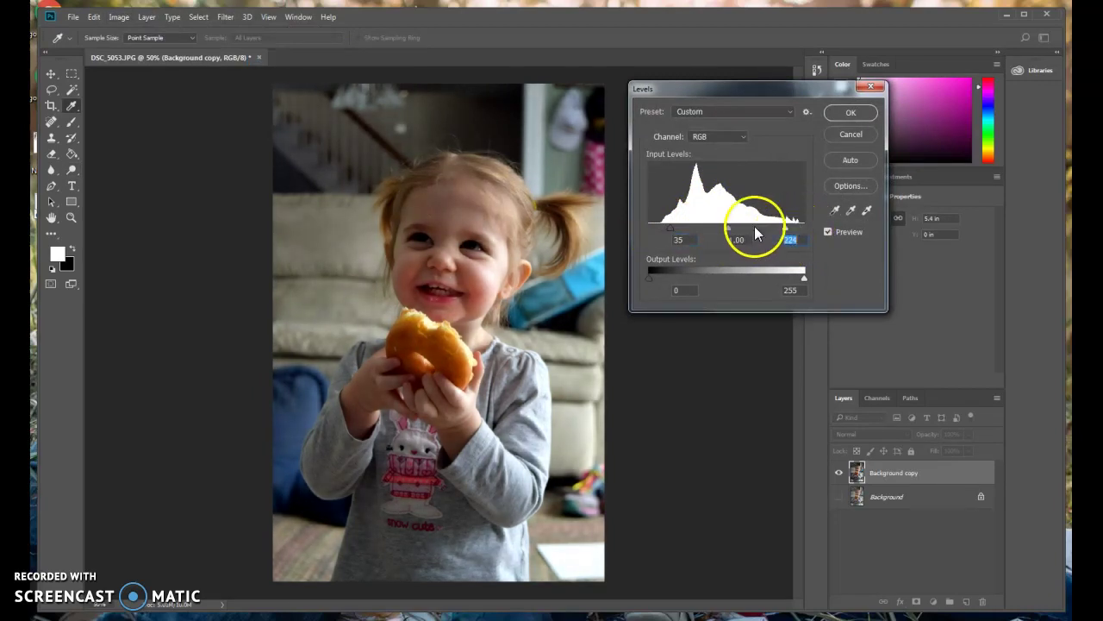
{"action": "left_click", "coordinate": [850, 113]}
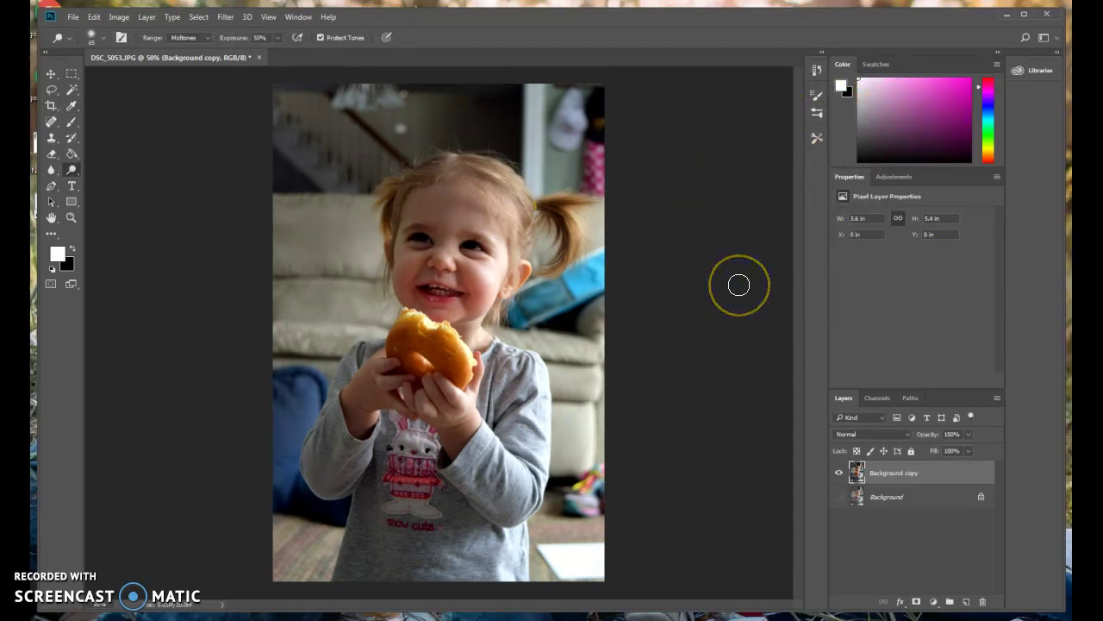
Toggle layer visibility to compare before and after, leaving the copy visible and Background hidden.
{"action": "left_click", "coordinate": [788, 420]}
{"action": "left_click", "coordinate": [839, 497]}
{"action": "left_click", "coordinate": [840, 473]}
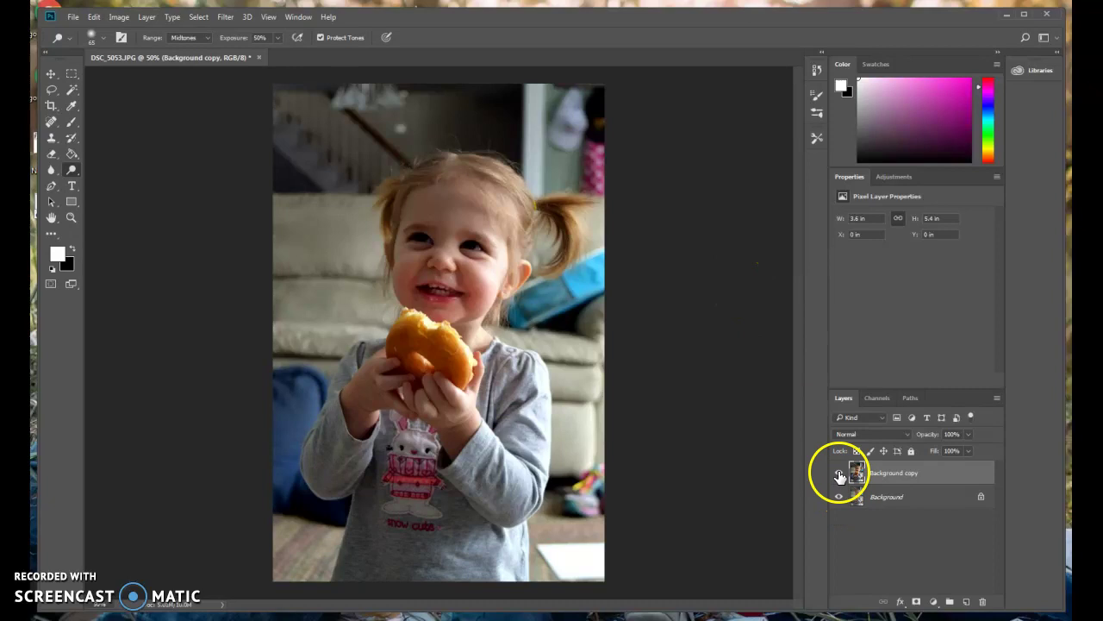
{"action": "left_click", "coordinate": [840, 474]}
{"action": "left_click", "coordinate": [840, 473]}
{"action": "left_click", "coordinate": [839, 474]}
{"action": "left_click", "coordinate": [840, 474]}
{"action": "left_click", "coordinate": [840, 473]}
{"action": "left_click", "coordinate": [839, 474]}
{"action": "left_click", "coordinate": [839, 473]}
{"action": "left_click", "coordinate": [840, 473]}
{"action": "left_click", "coordinate": [840, 473]}
{"action": "left_click", "coordinate": [840, 474]}
{"action": "left_click", "coordinate": [839, 498]}
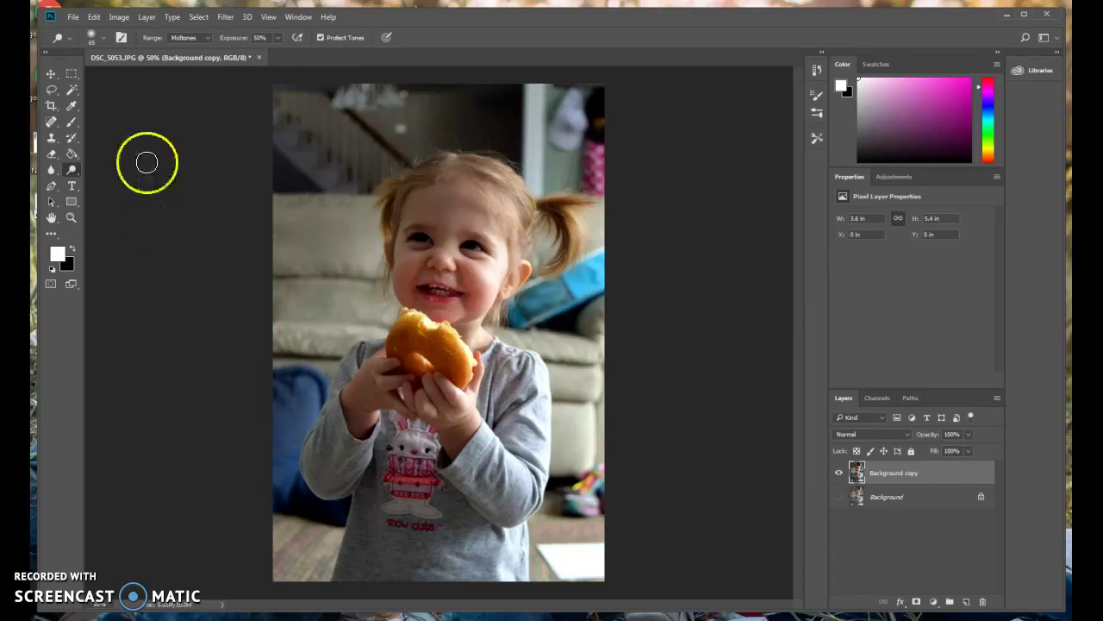
Select the Crop tool with a 2:3 ratio and shrink the crop box from the top-left.
{"action": "left_click", "coordinate": [56, 104]}
{"action": "left_click", "coordinate": [130, 38]}
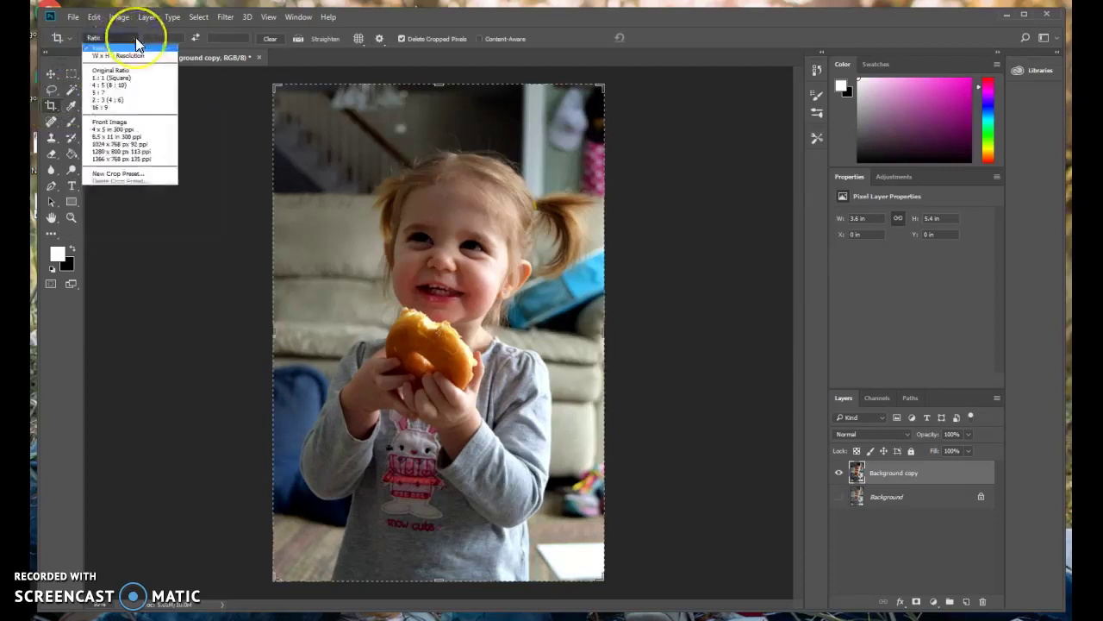
{"action": "left_click", "coordinate": [126, 101]}
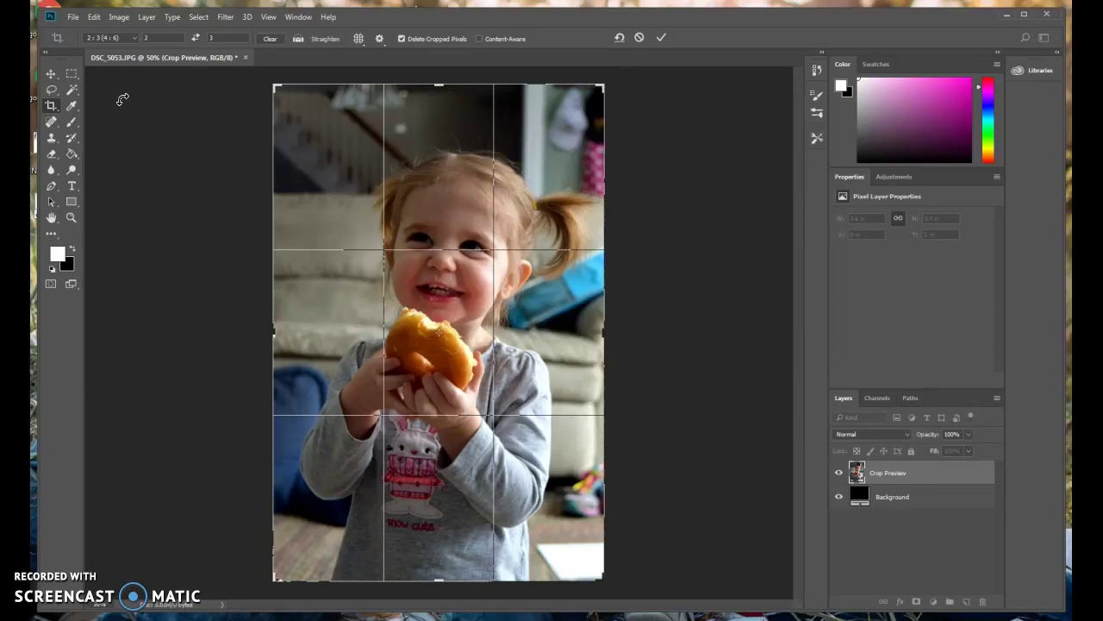
{"action": "left_click_drag", "start_coordinate": [276, 85], "coordinate": [319, 151]}
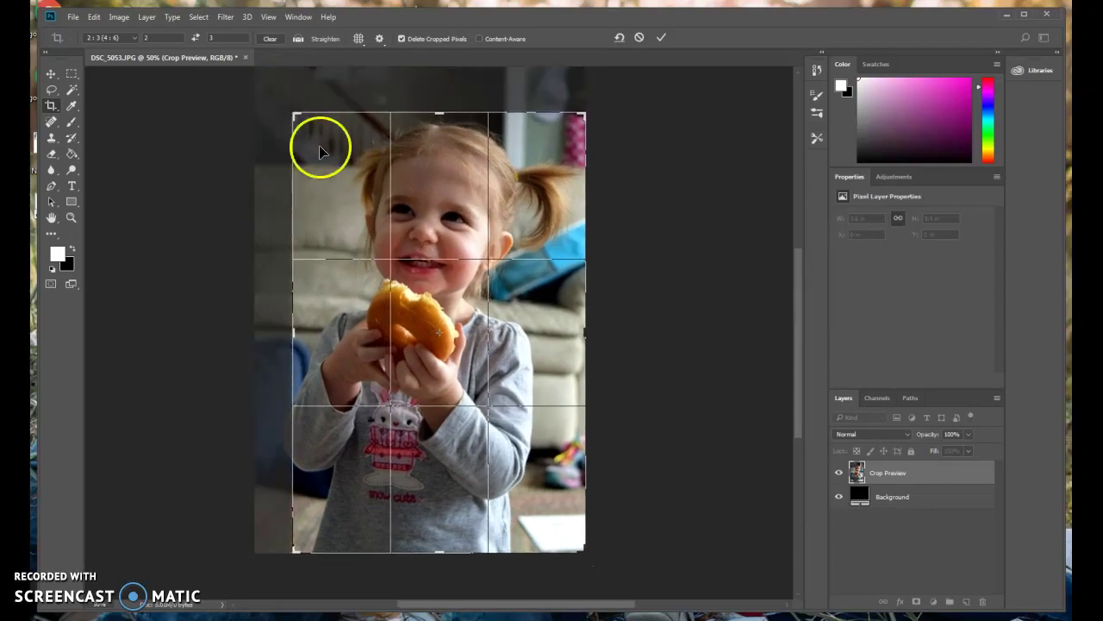
Position the toddler and donut inside the crop and commit it at 3.19 × 4.78 in.
{"action": "left_click_drag", "start_coordinate": [408, 239], "coordinate": [443, 281]}
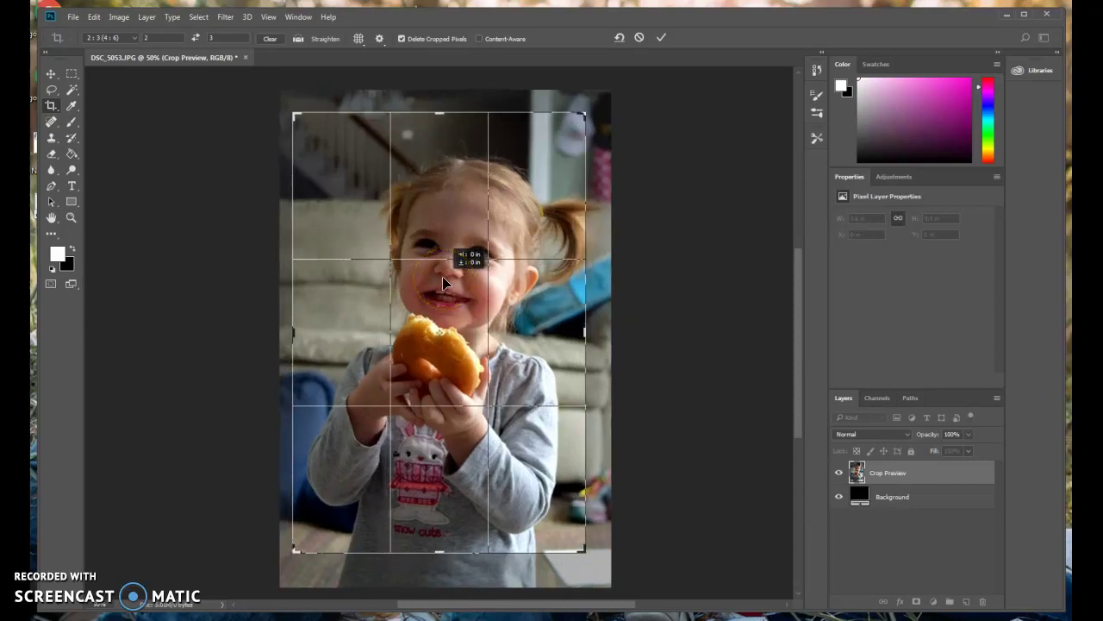
{"action": "left_click_drag", "start_coordinate": [443, 282], "coordinate": [443, 282]}
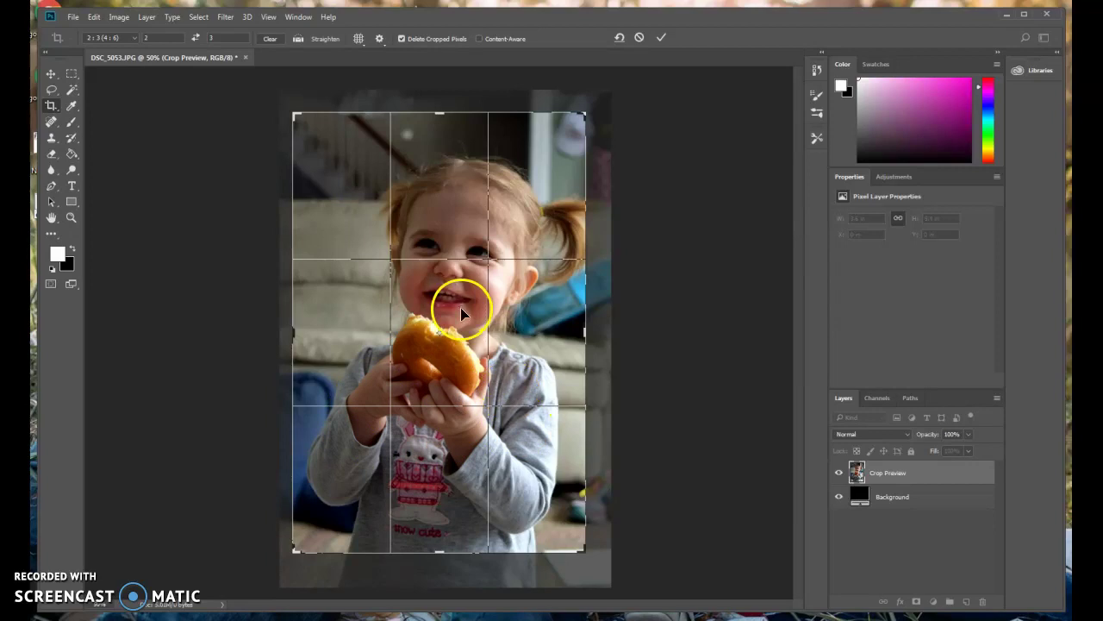
{"action": "left_click_drag", "start_coordinate": [460, 312], "coordinate": [466, 317]}
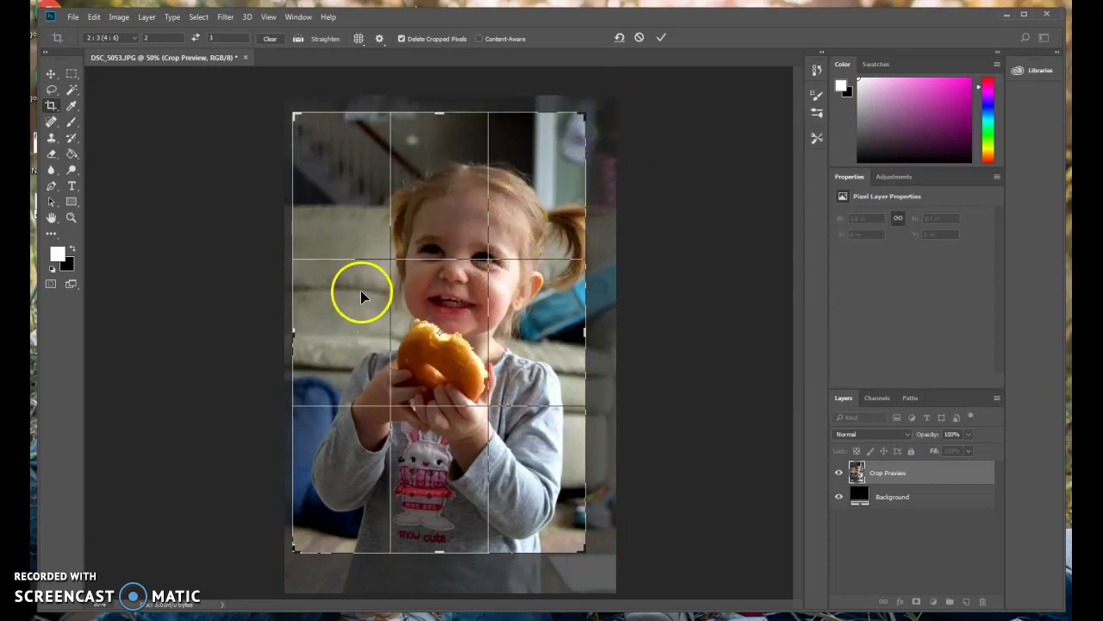
{"action": "left_click_drag", "start_coordinate": [476, 281], "coordinate": [471, 283]}
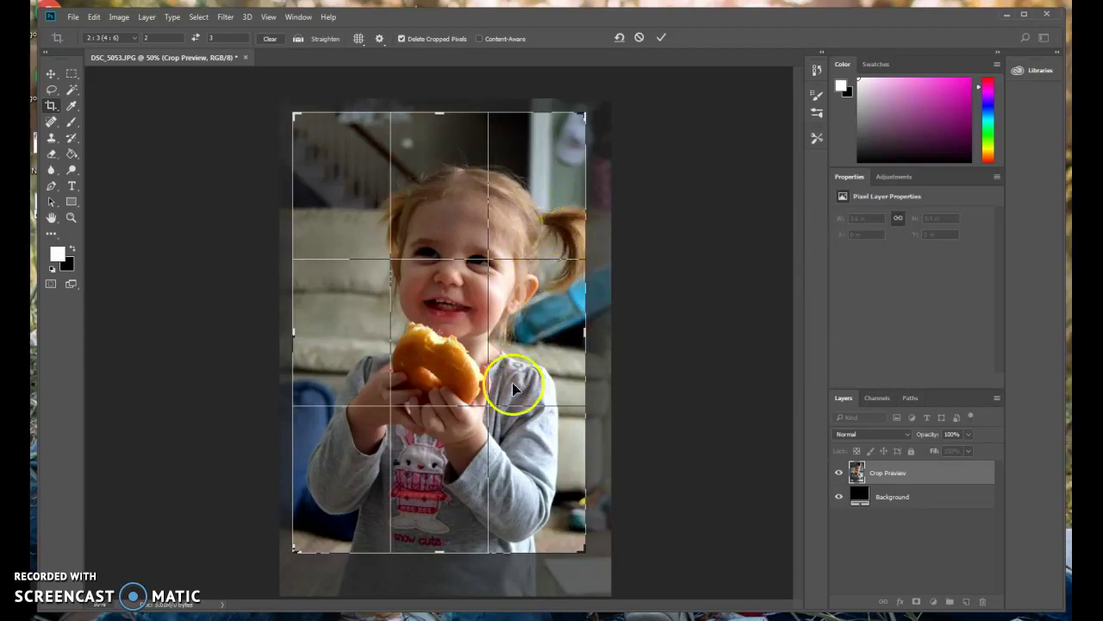
{"action": "mouse_move", "coordinate": [449, 393]}
{"action": "left_mouse_down"}
{"action": "mouse_move", "coordinate": [458, 387]}
{"action": "mouse_move", "coordinate": [480, 406]}
{"action": "mouse_move", "coordinate": [474, 414]}
{"action": "mouse_move", "coordinate": [443, 381]}
{"action": "mouse_move", "coordinate": [455, 394]}
{"action": "left_mouse_up"}
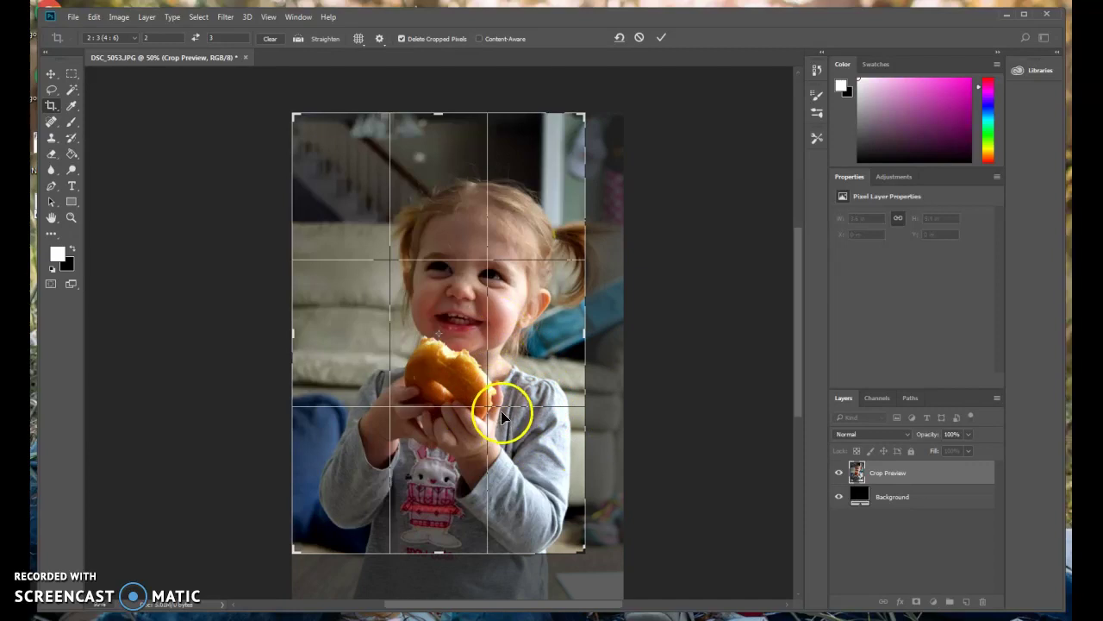
{"action": "left_click_drag", "start_coordinate": [502, 373], "coordinate": [505, 357]}
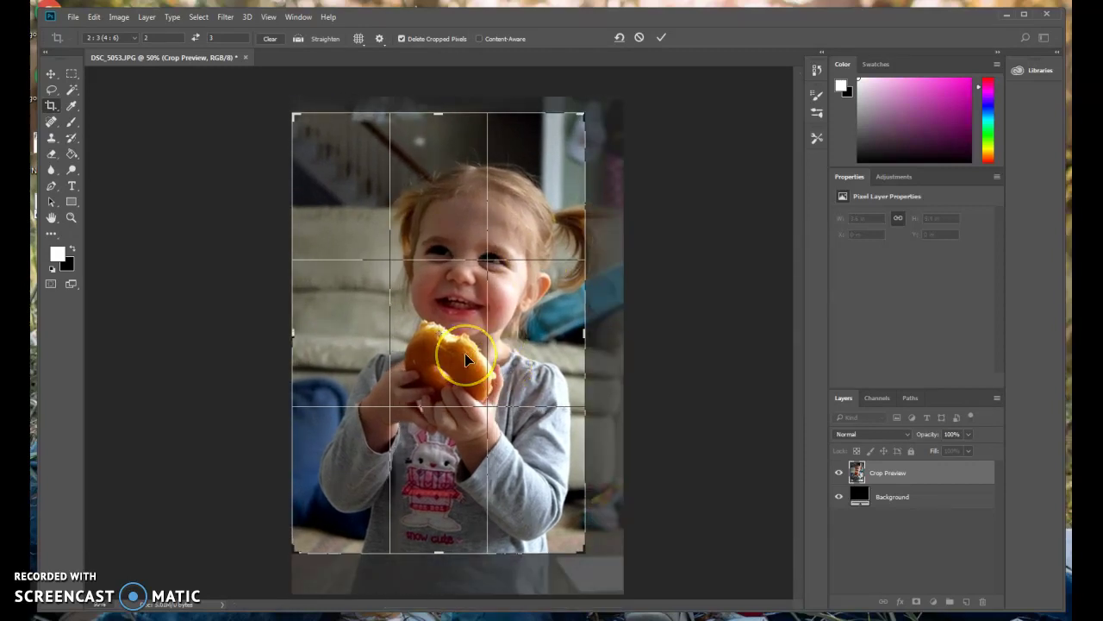
{"action": "key", "text": "Return"}
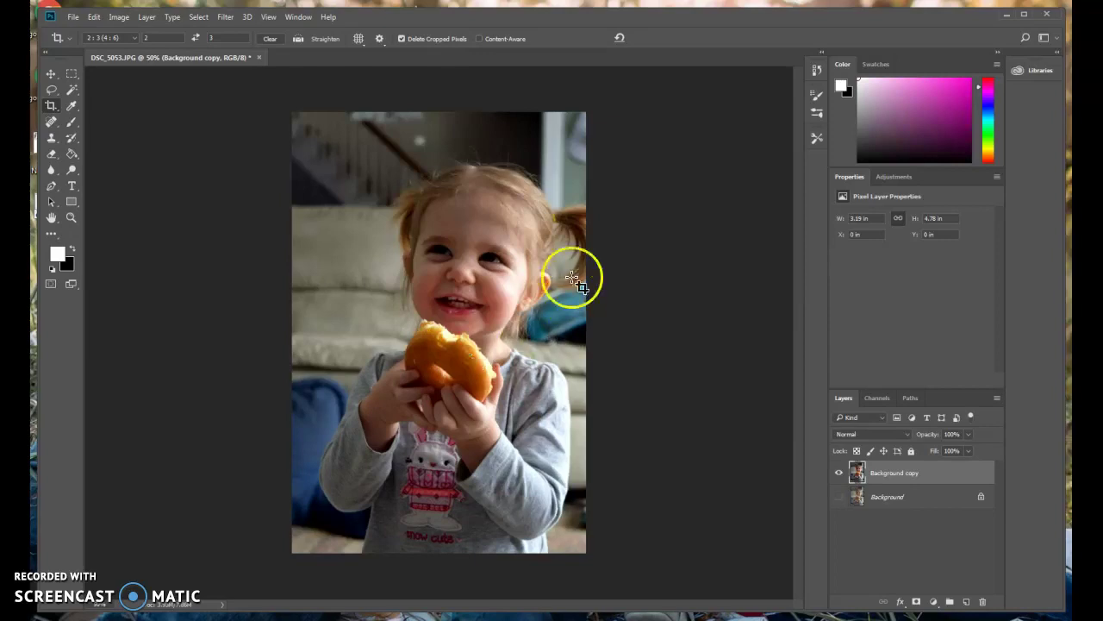
Start a Save As and browse to the family folder on the H: network drive.
{"action": "left_click", "coordinate": [73, 18]}
{"action": "left_click", "coordinate": [112, 153]}
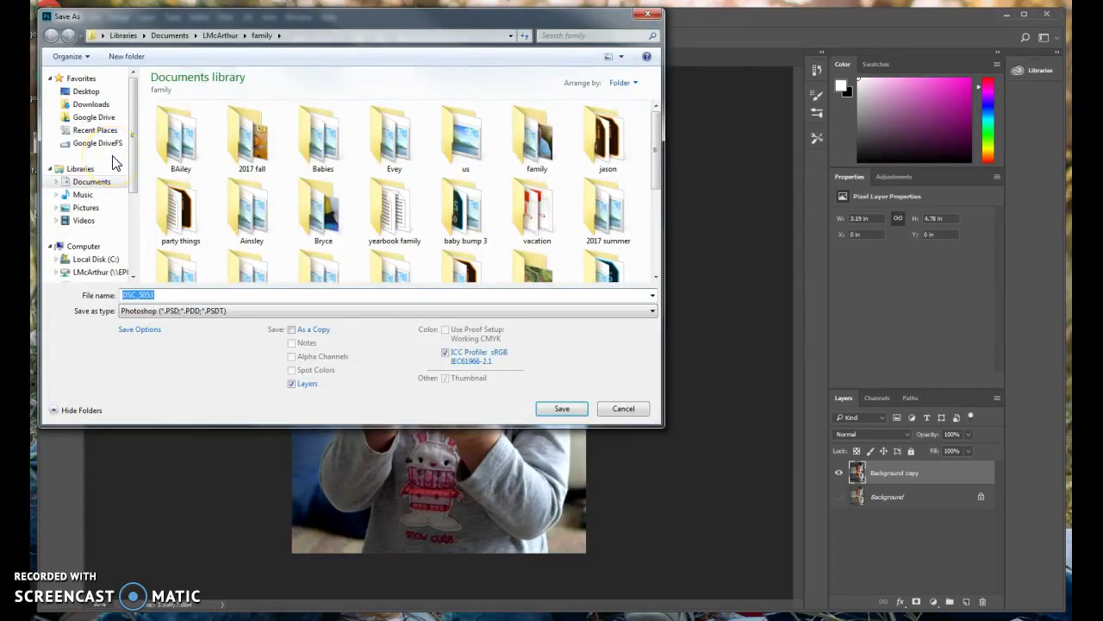
{"action": "left_click_drag", "start_coordinate": [133, 168], "coordinate": [135, 205]}
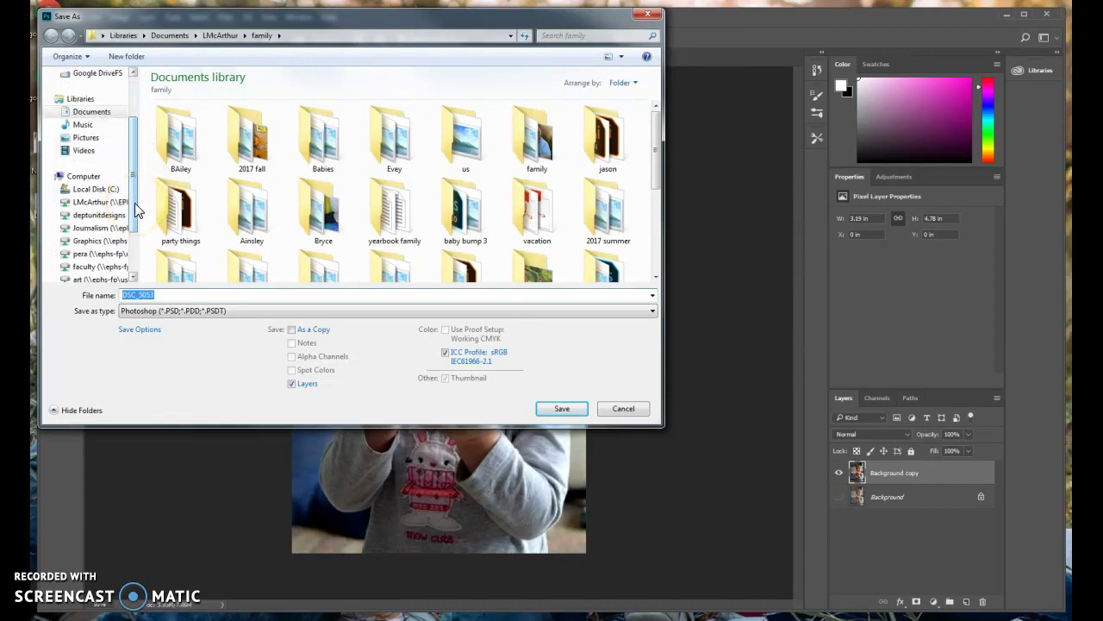
{"action": "left_click", "coordinate": [113, 204]}
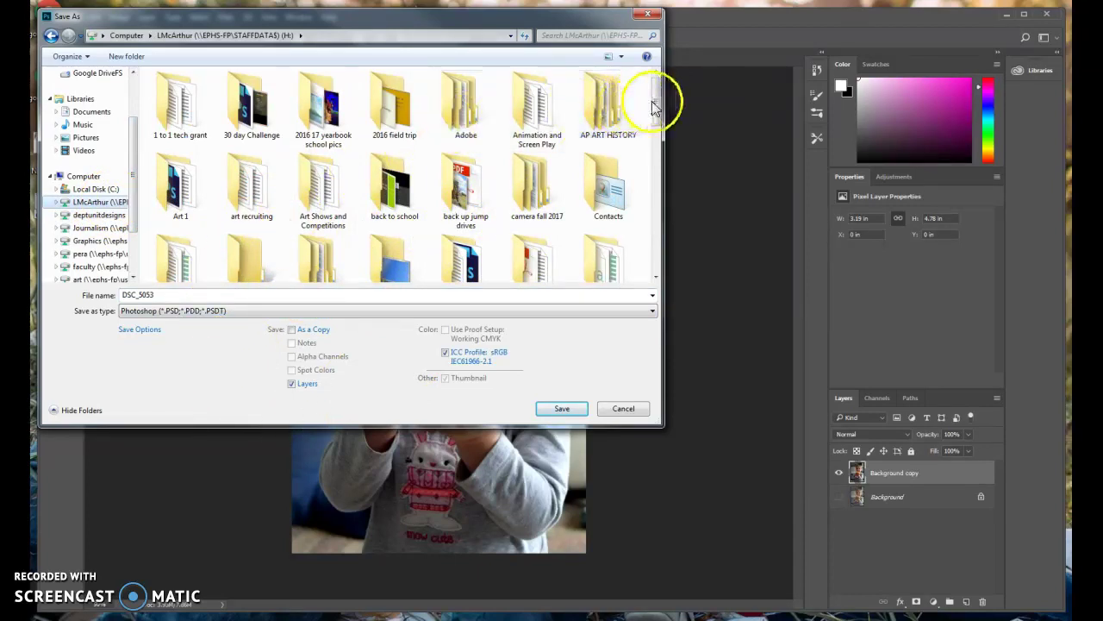
{"action": "left_click_drag", "start_coordinate": [654, 102], "coordinate": [655, 145]}
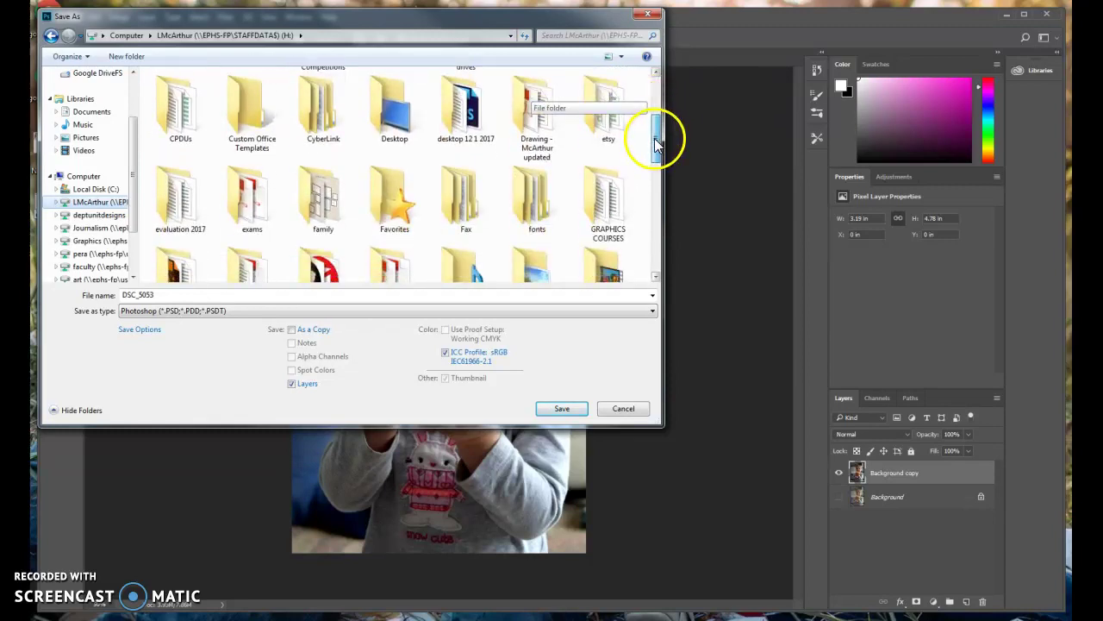
{"action": "left_click", "coordinate": [321, 205]}
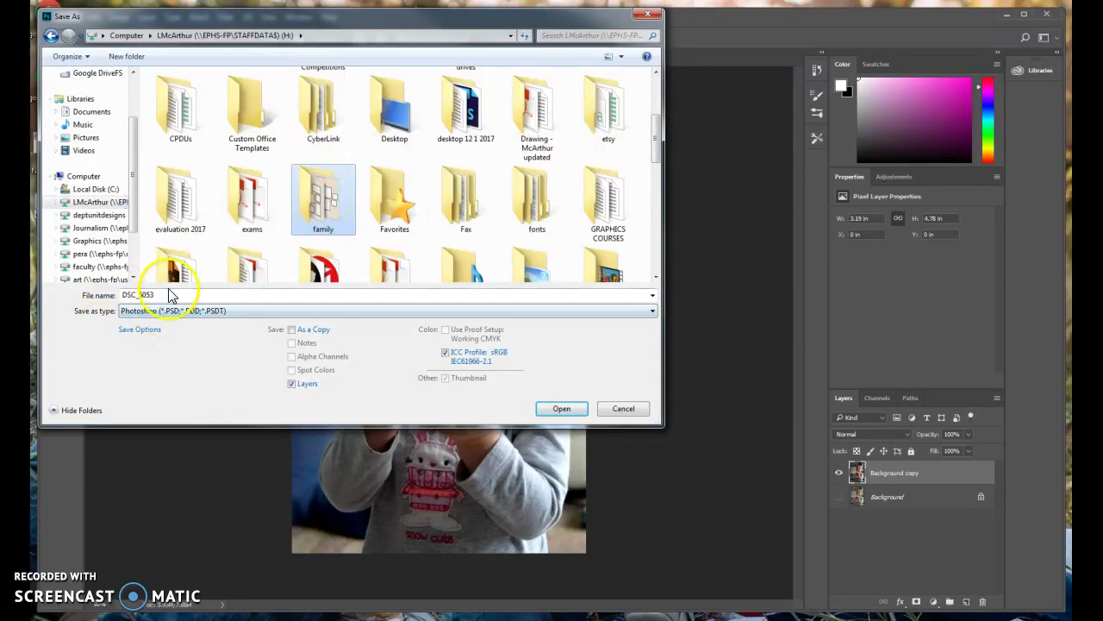
{"action": "double_click", "coordinate": [316, 212]}
Name the file with the child's name plus 'donut' and save it as a layered Photoshop PSD.
{"action": "double_click", "coordinate": [164, 295]}
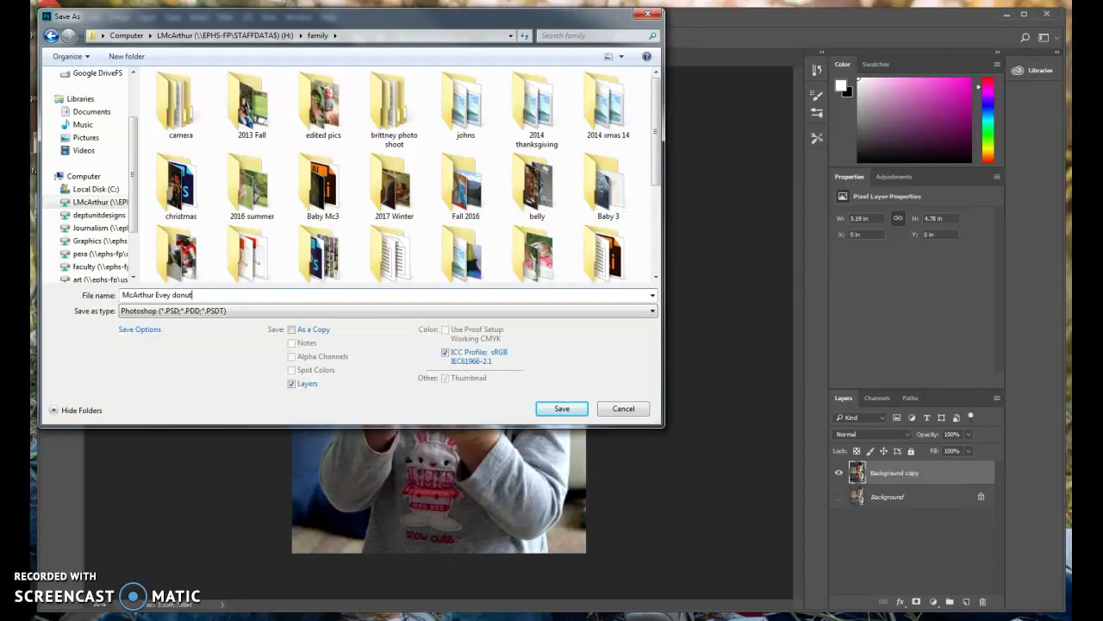
{"action": "left_click", "coordinate": [541, 403]}
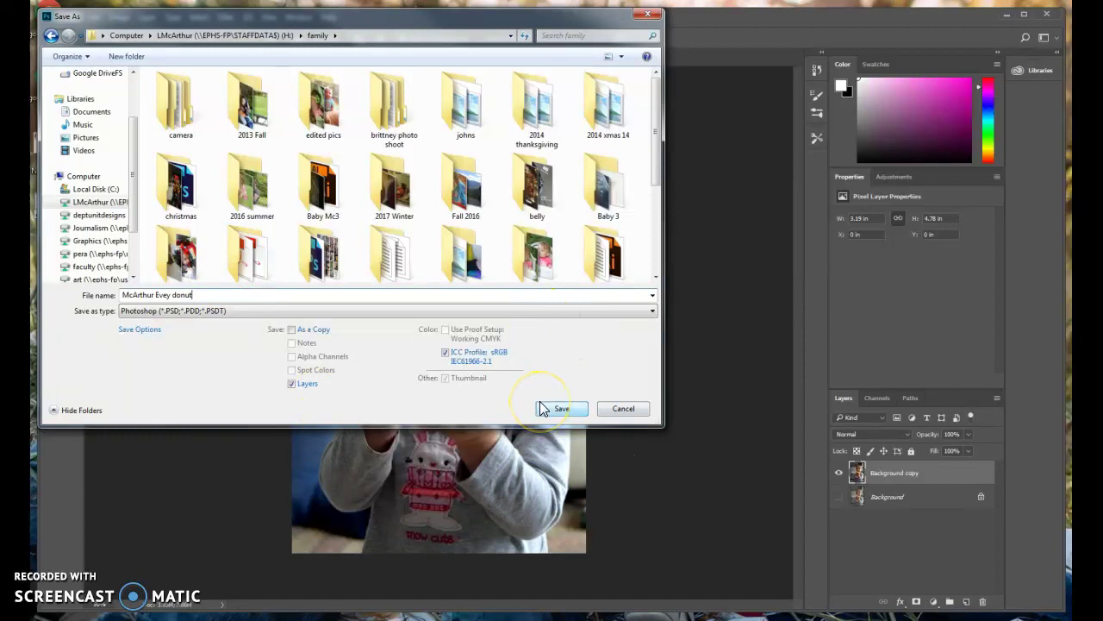
{"action": "left_click", "coordinate": [566, 410]}
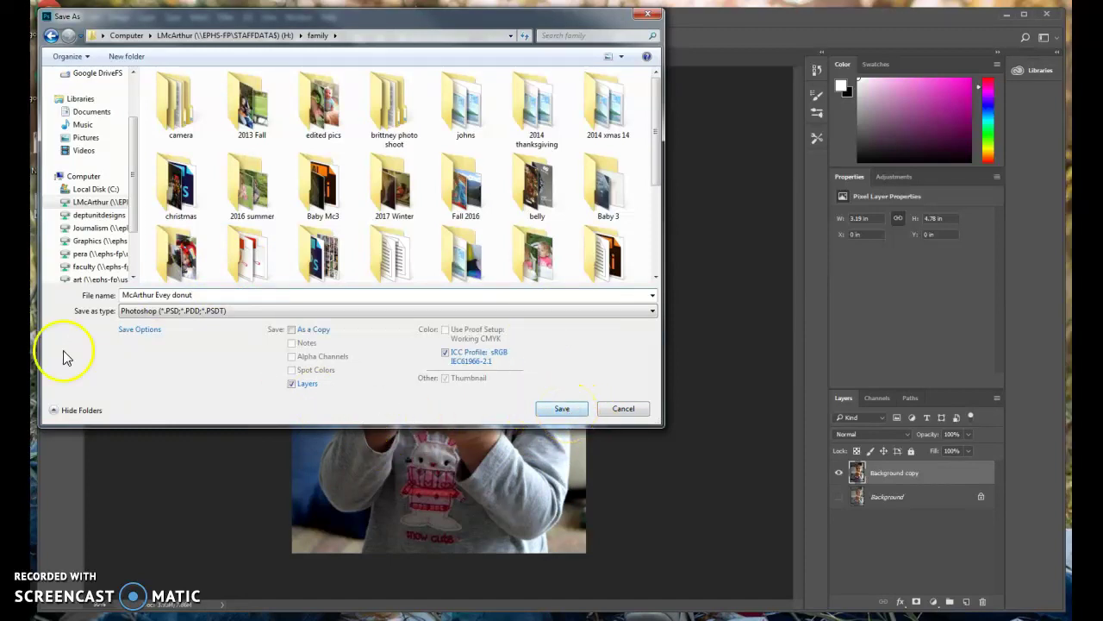
{"action": "left_click", "coordinate": [559, 408]}
{"action": "left_click", "coordinate": [663, 193]}
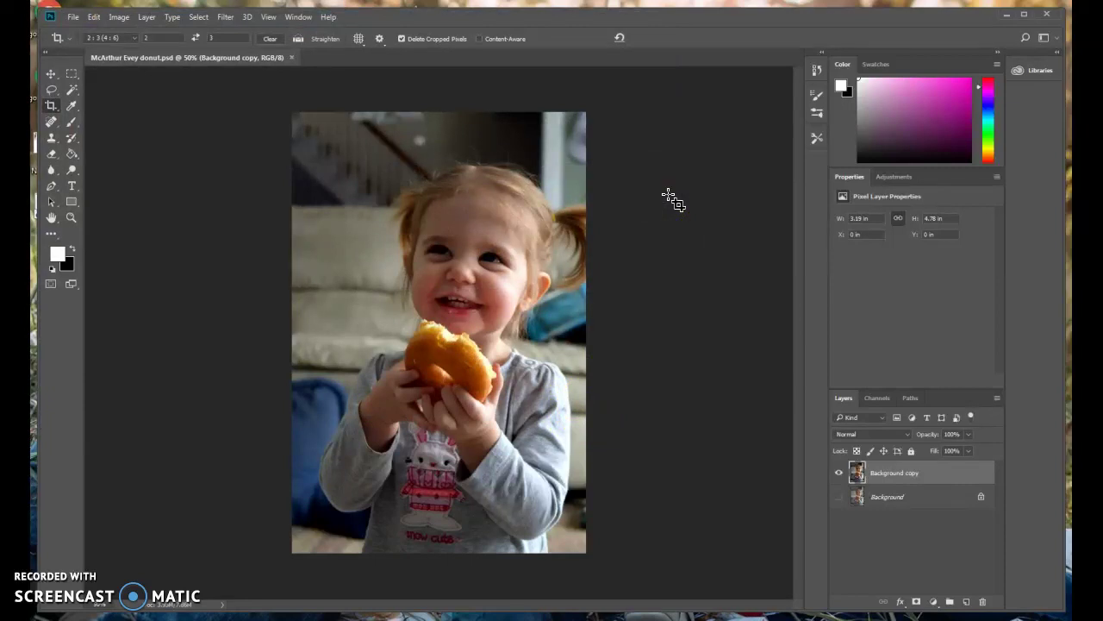
Save another copy with JPEG as the format, bringing up JPEG Options at quality 8.
{"action": "left_click", "coordinate": [73, 18]}
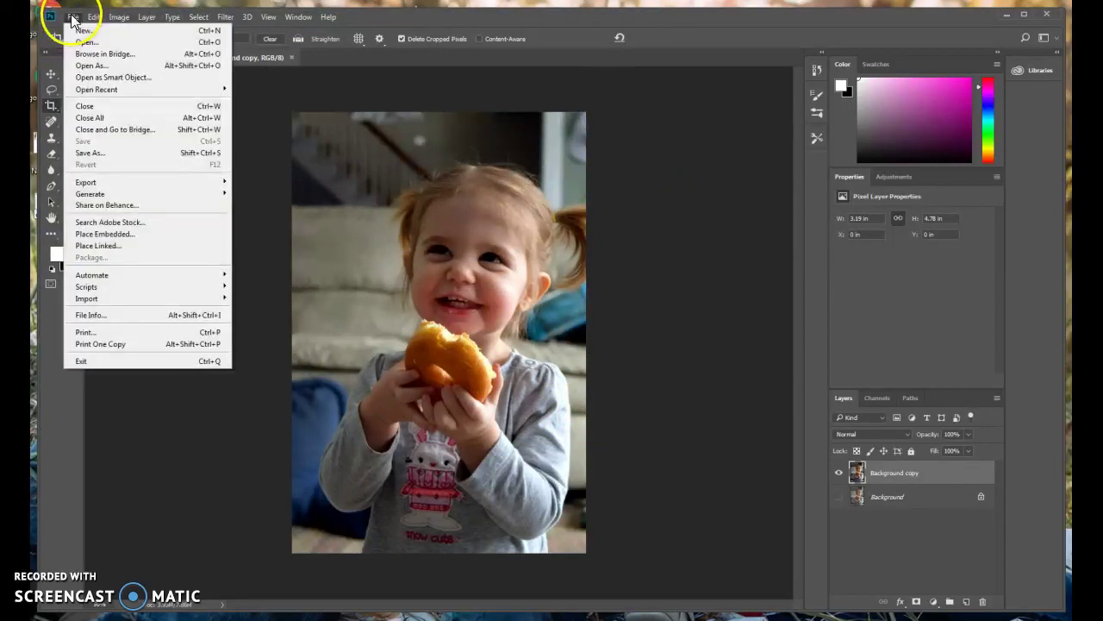
{"action": "left_click", "coordinate": [97, 154]}
{"action": "left_click", "coordinate": [207, 310]}
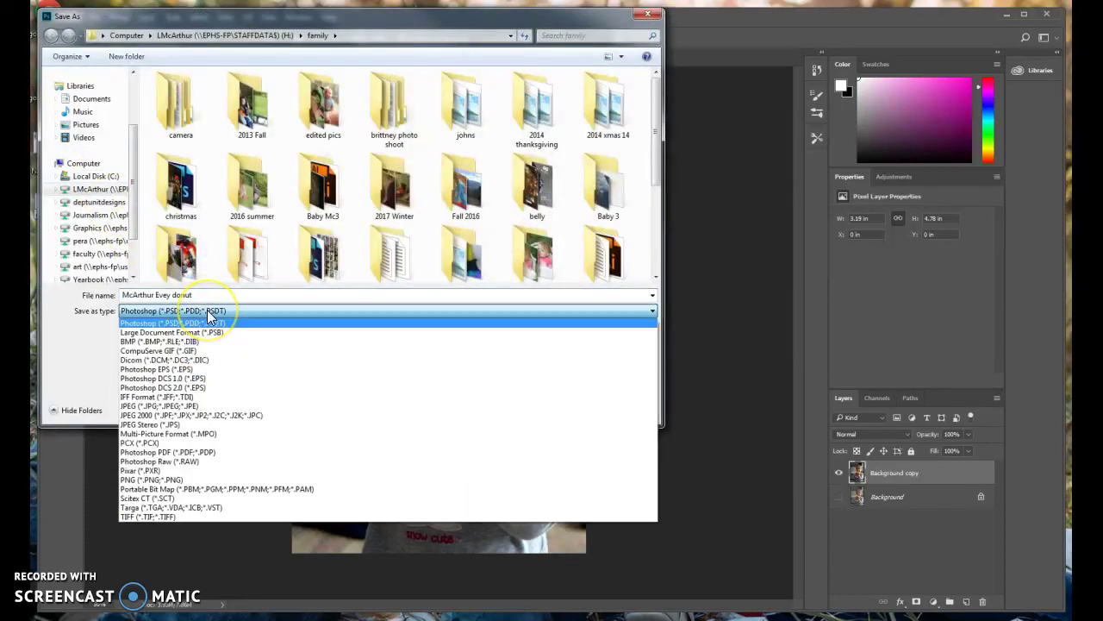
{"action": "left_click", "coordinate": [183, 406]}
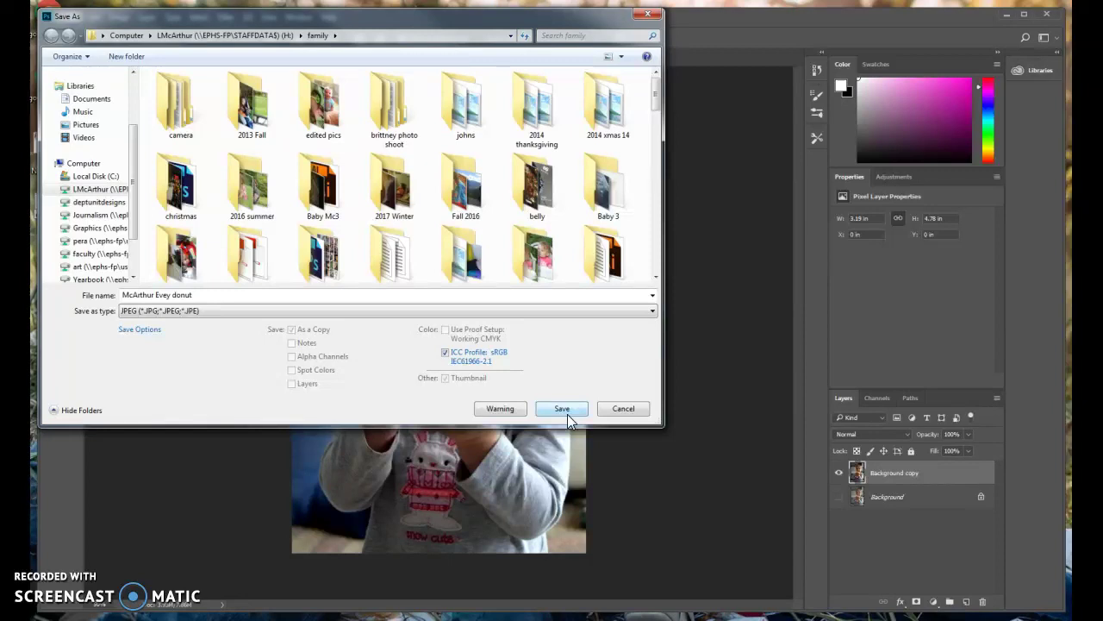
{"action": "left_click", "coordinate": [564, 410]}
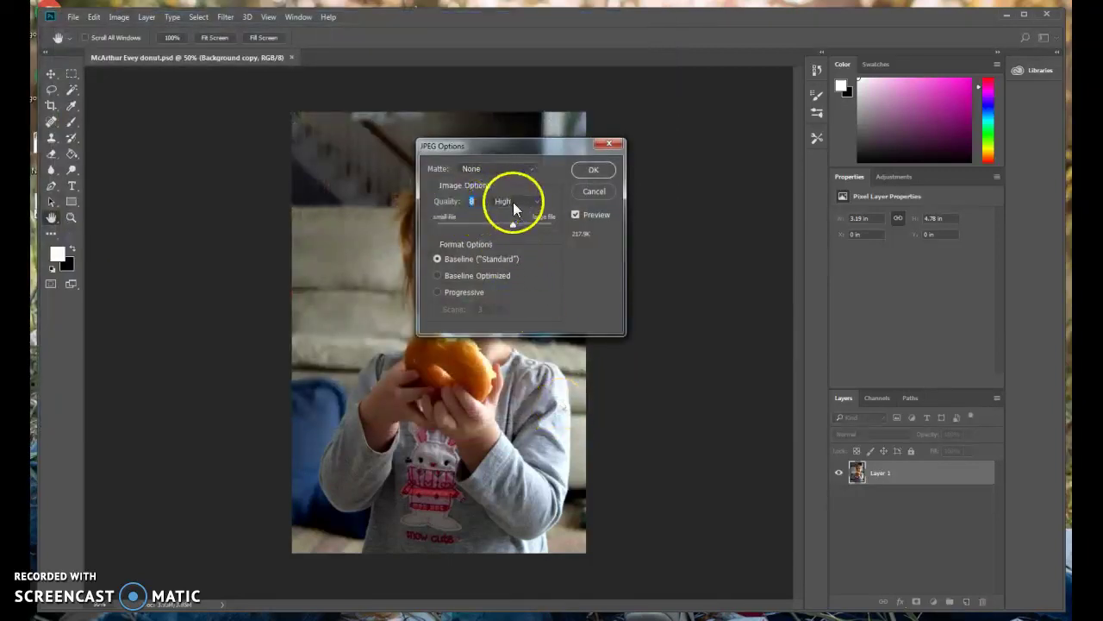
Raise JPEG quality to Maximum (10) with Baseline ("Standard") format and confirm, about 340.5K.
{"action": "left_click", "coordinate": [511, 200]}
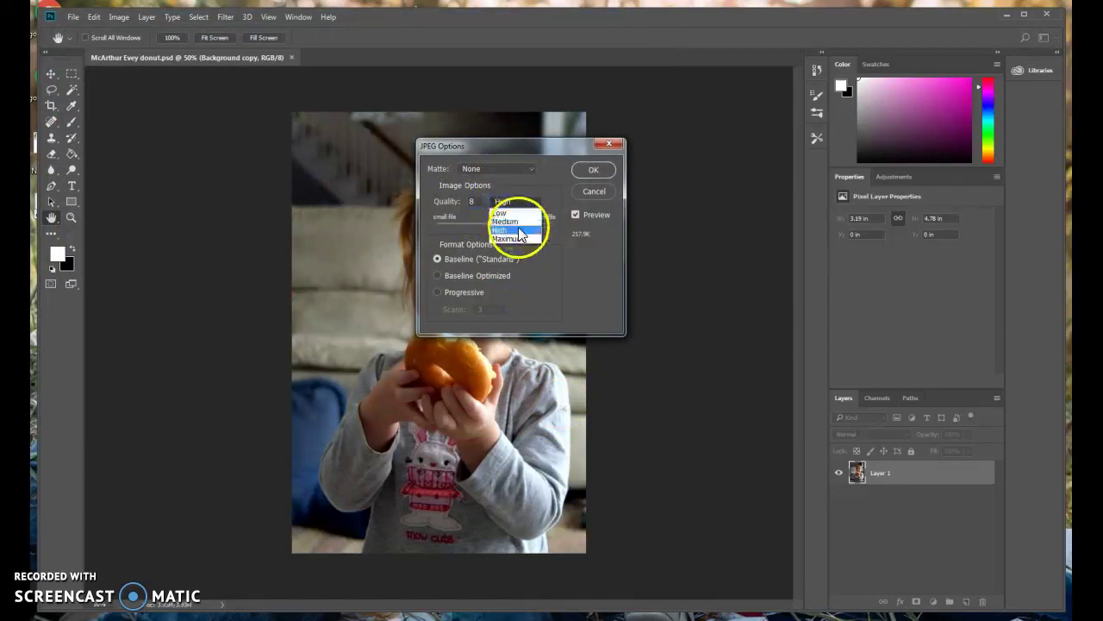
{"action": "left_click", "coordinate": [514, 239]}
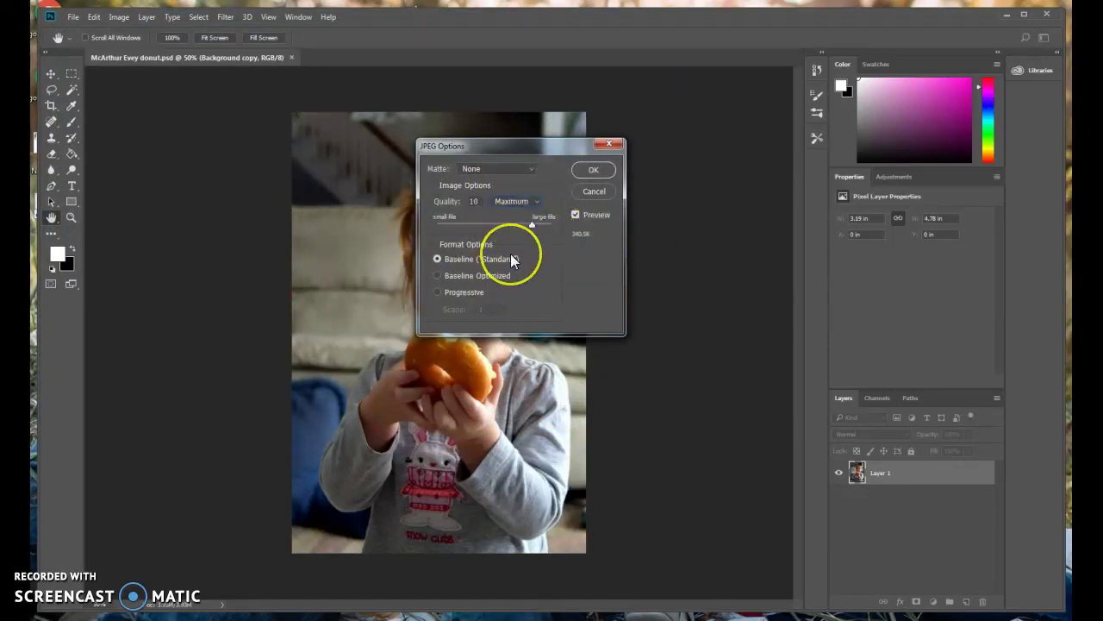
{"action": "left_click", "coordinate": [504, 256]}
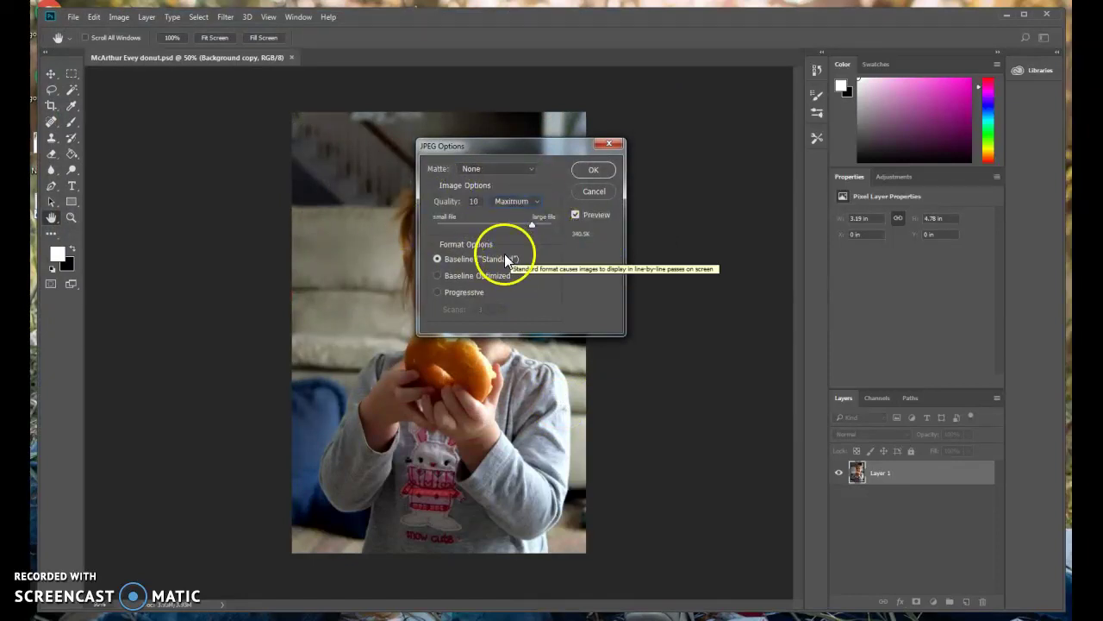
{"action": "left_click", "coordinate": [588, 190]}
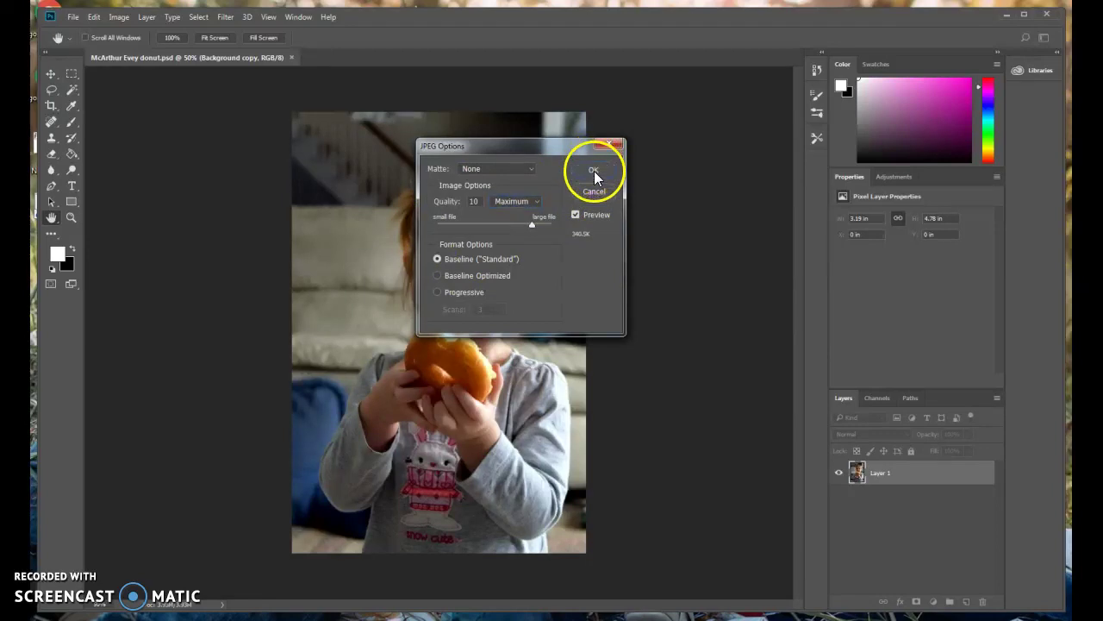